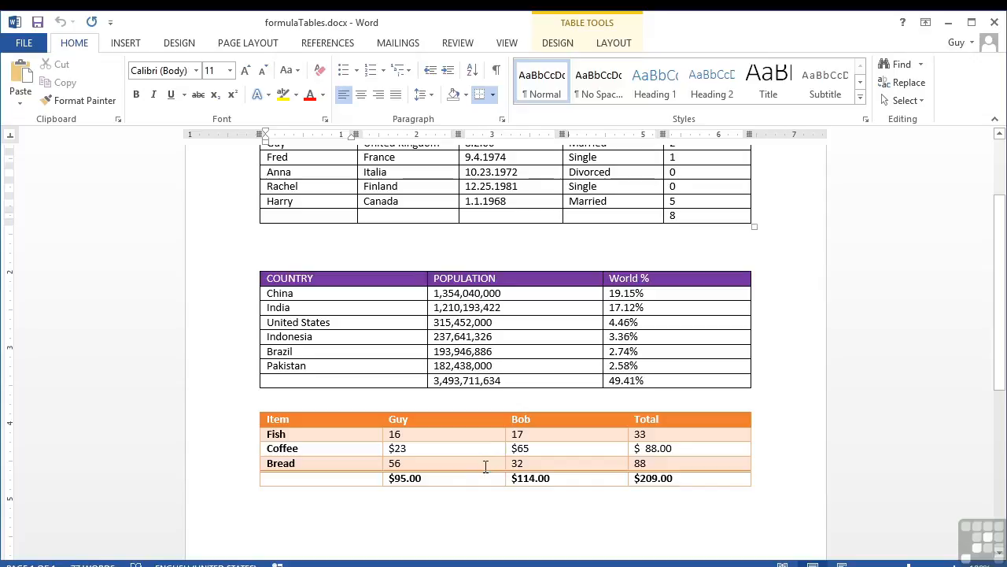
# Show the field code in the second column's bottom cell of the Item table and replace SUM with average.
pyautogui.doubleClick(416, 477)
pyautogui.rightClick(413, 477)
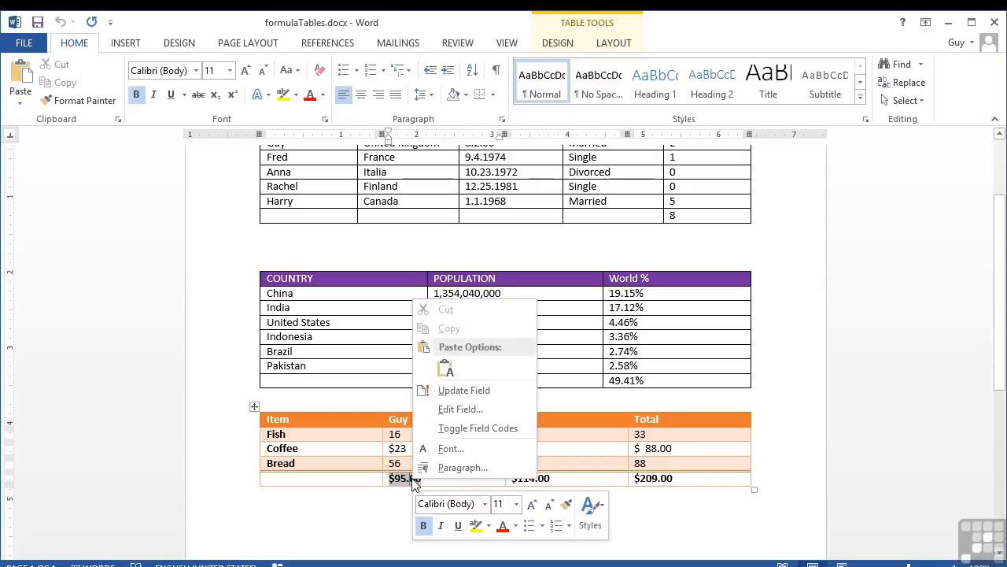
pyautogui.click(474, 429)
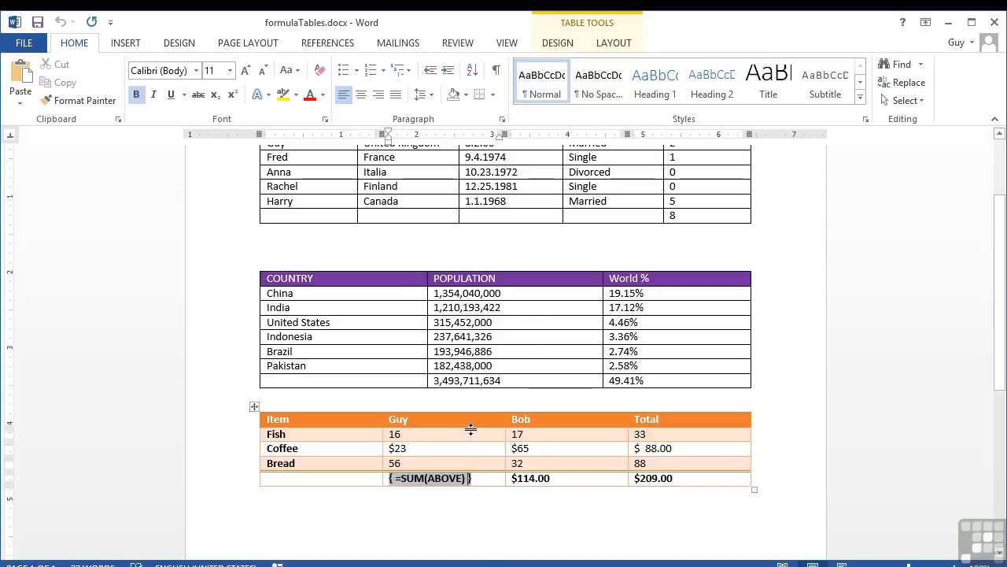
pyautogui.click(425, 477)
pyautogui.press('BackSpace')
pyautogui.press('BackSpace')
pyautogui.press('BackSpace')
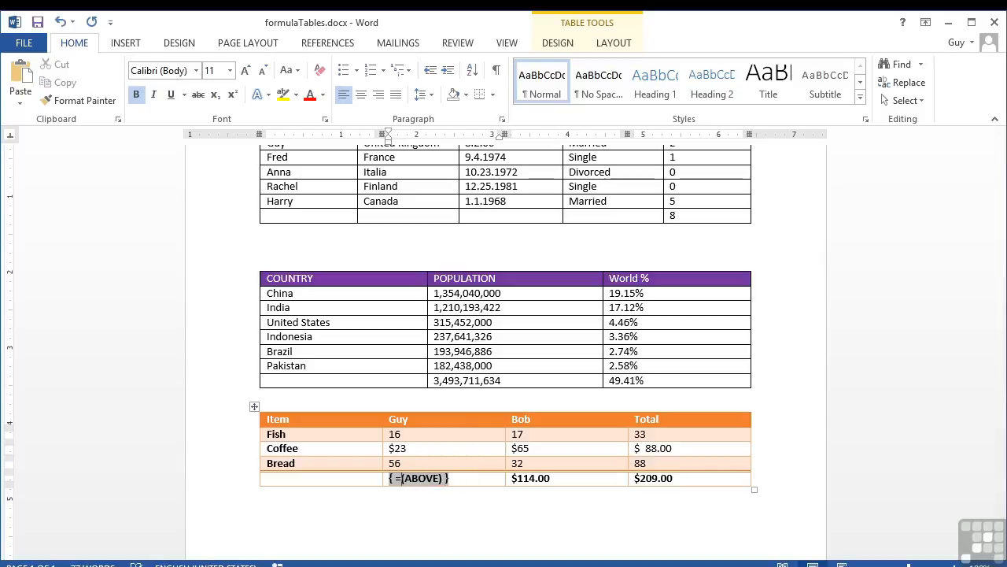
pyautogui.write('average')
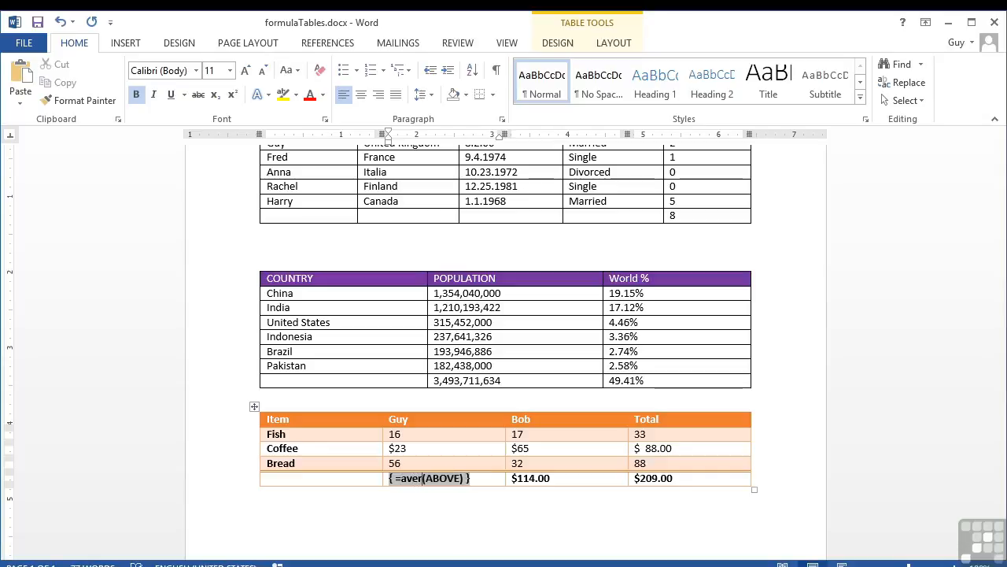
# Hide the second column's edited field code and update the field to recalculate it.
pyautogui.rightClick(439, 482)
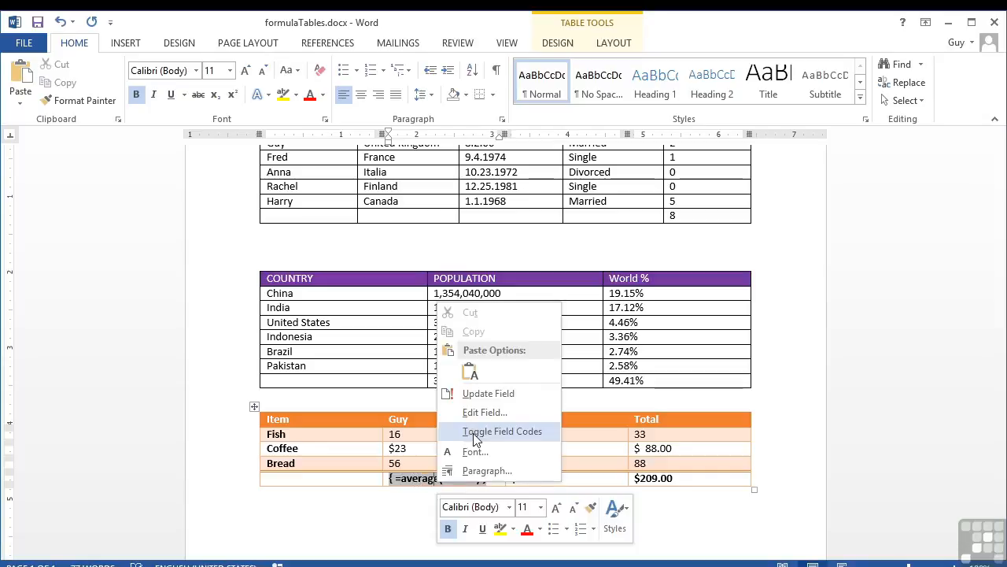
pyautogui.click(475, 435)
pyautogui.rightClick(406, 480)
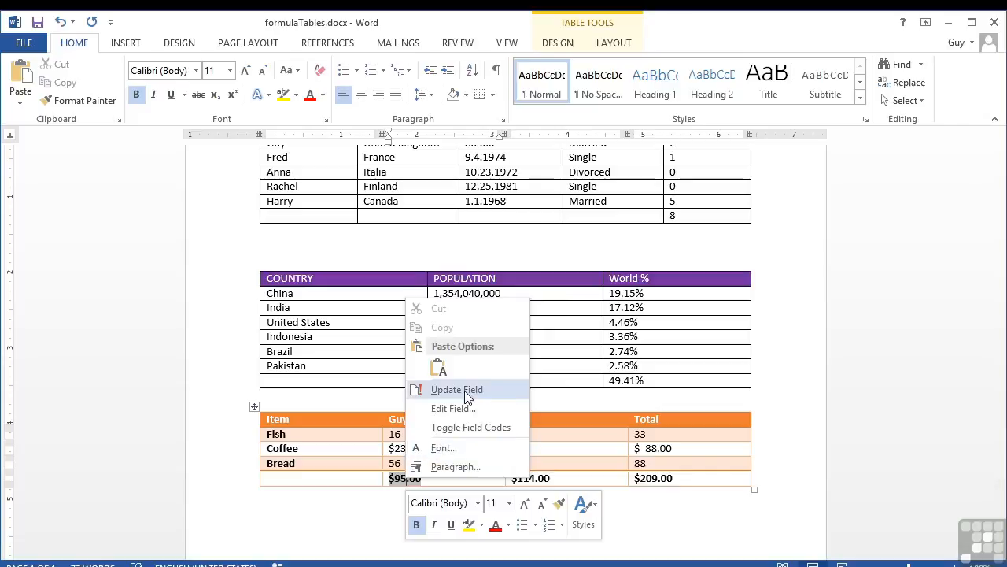
pyautogui.click(464, 389)
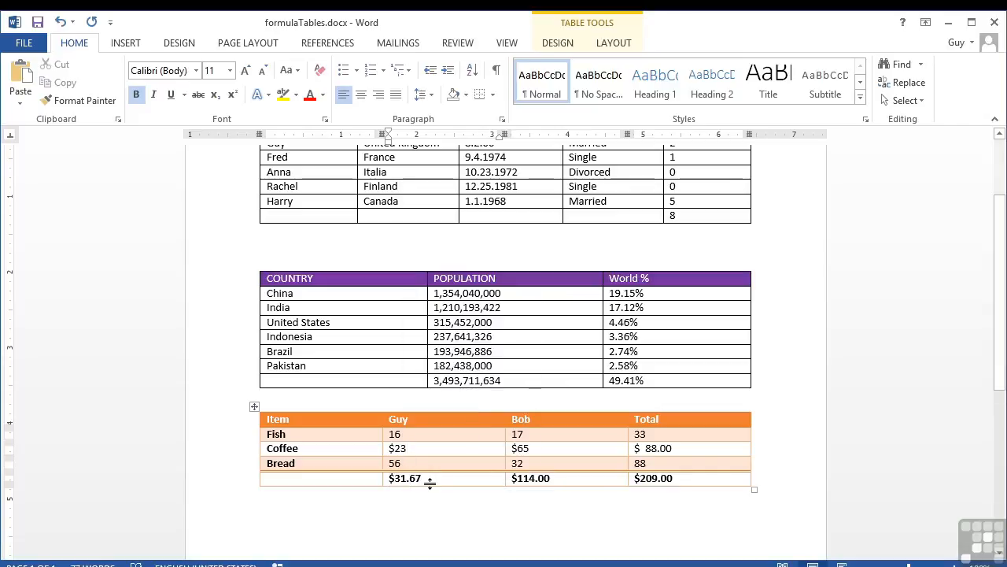
# Show the field code in the third column's bottom cell of the Item table and change it to average(ABOVE).
pyautogui.rightClick(530, 477)
pyautogui.click(579, 426)
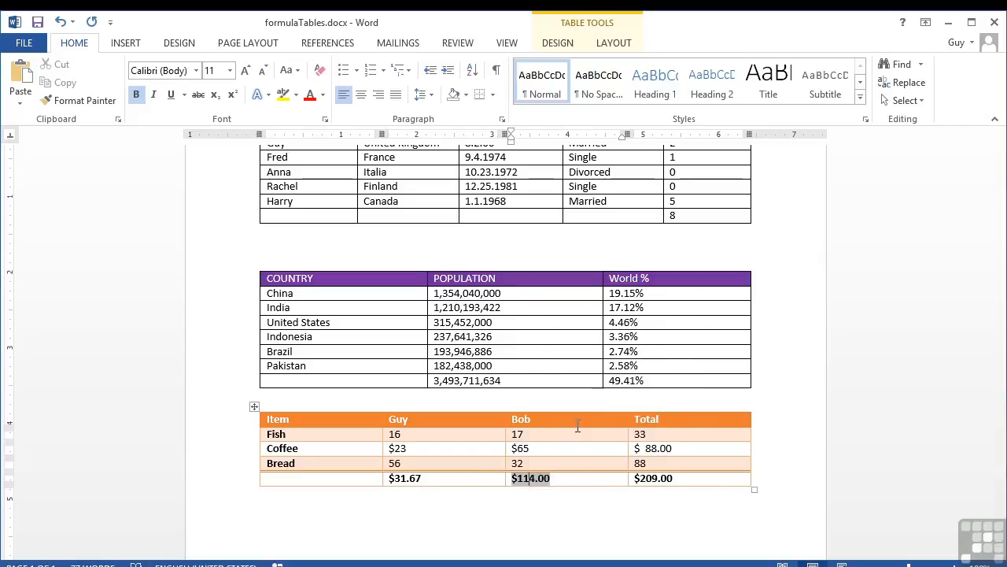
pyautogui.click(547, 478)
pyautogui.press('BackSpace')
pyautogui.press('BackSpace')
pyautogui.press('BackSpace')
pyautogui.write('average(ABOVE) }')
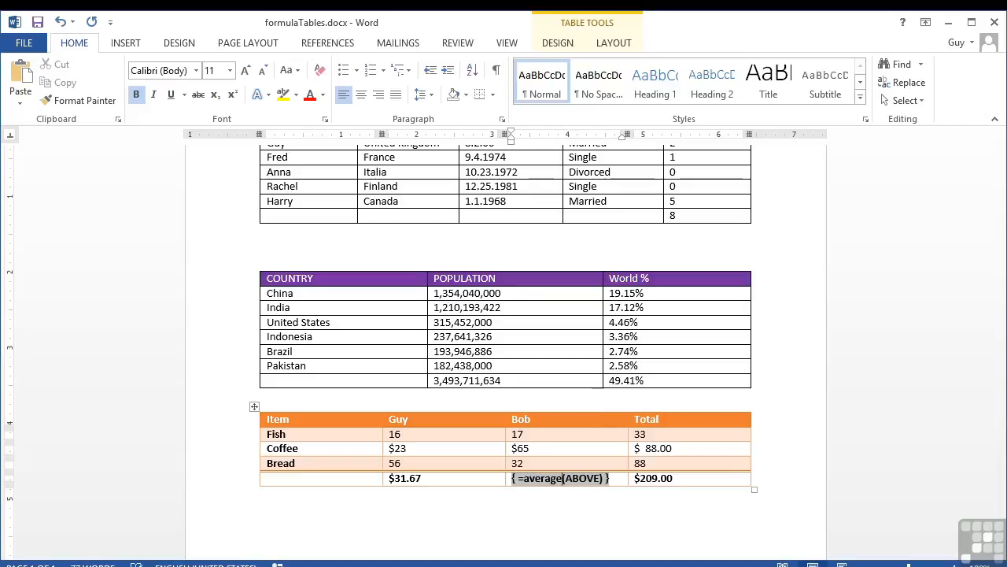
# Hide the third column's edited field code and update the field to recalculate it.
pyautogui.rightClick(545, 479)
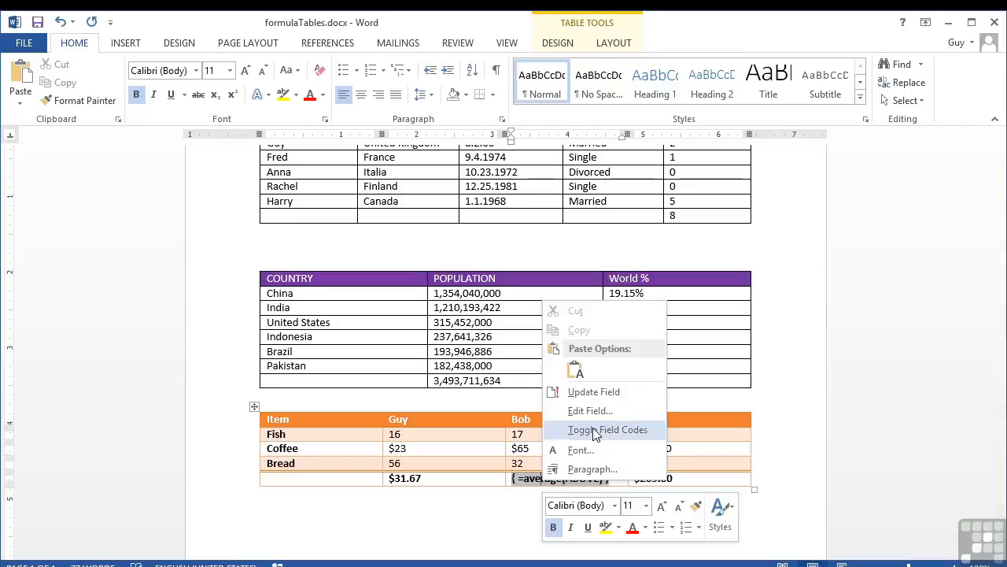
pyautogui.click(589, 426)
pyautogui.rightClick(535, 479)
pyautogui.click(603, 389)
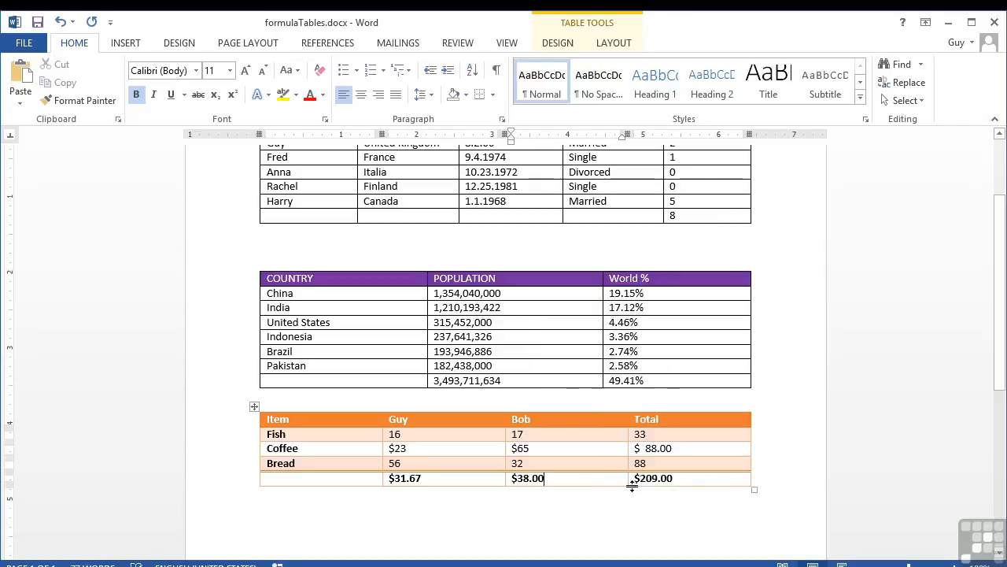
# Show the field code at the bottom of the Total column and try to replace SUM with average.
pyautogui.click(645, 477)
pyautogui.rightClick(645, 478)
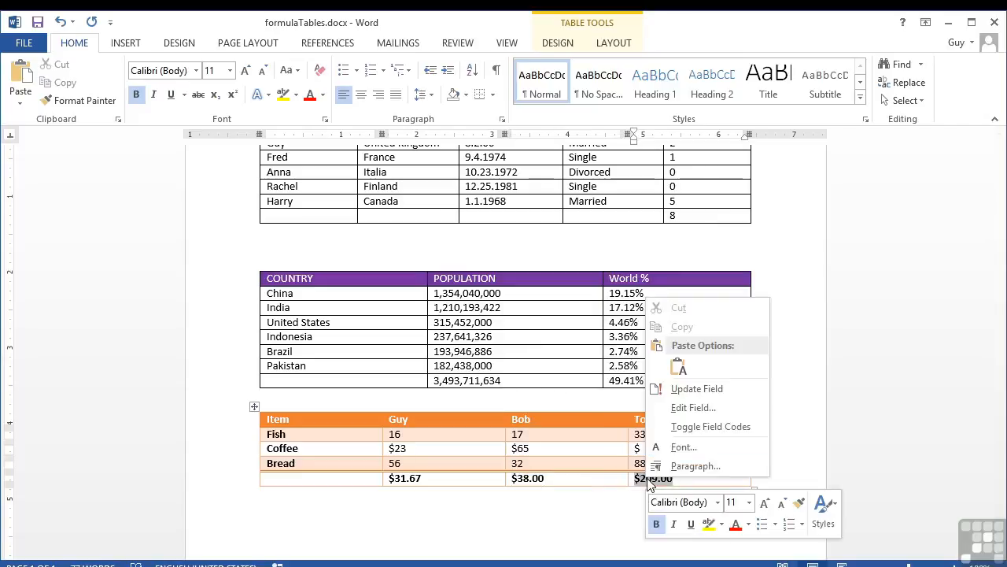
pyautogui.click(692, 432)
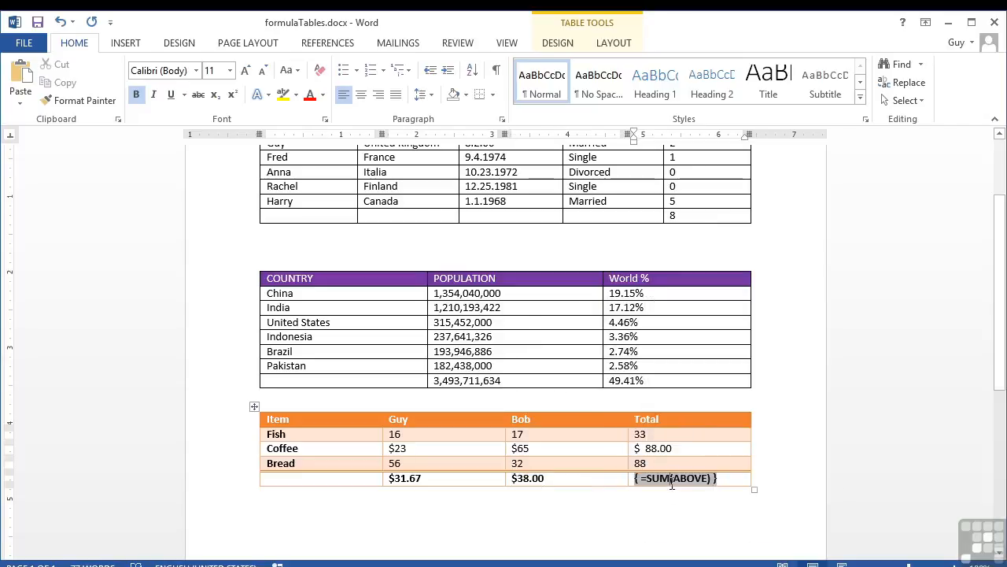
pyautogui.press('BackSpace')
pyautogui.press('BackSpace')
pyautogui.press('BackSpace')
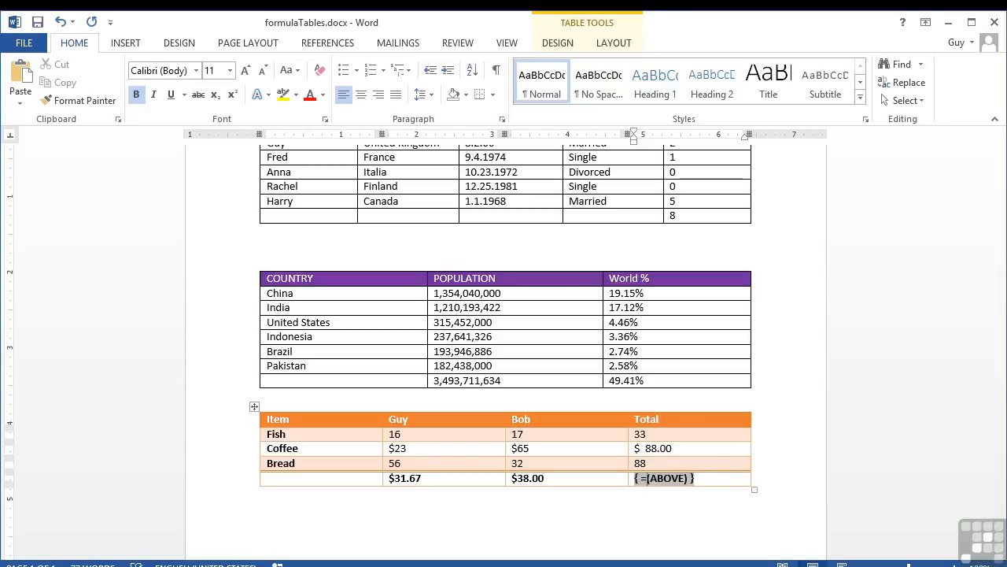
pyautogui.write('avera')
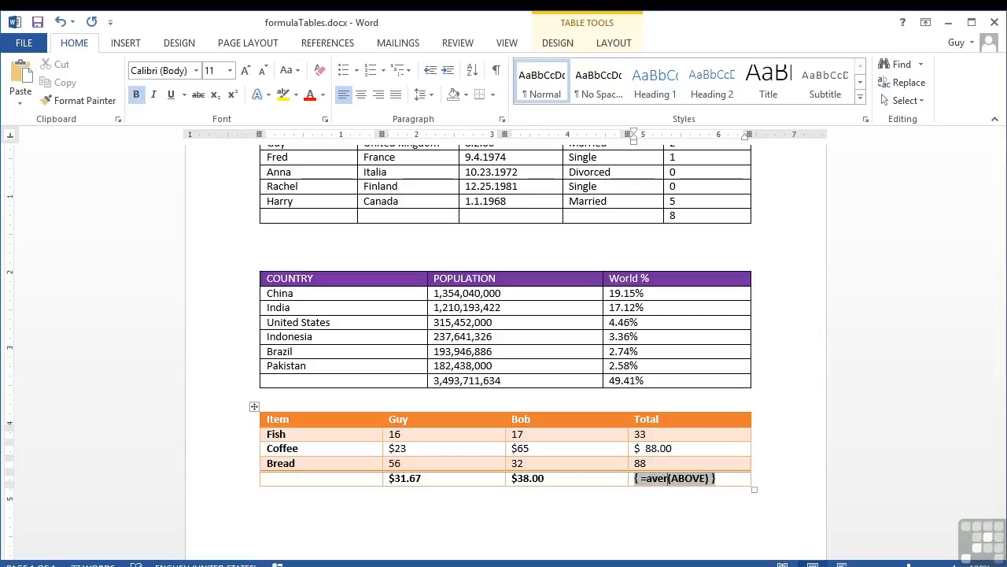
pyautogui.write('getyt')
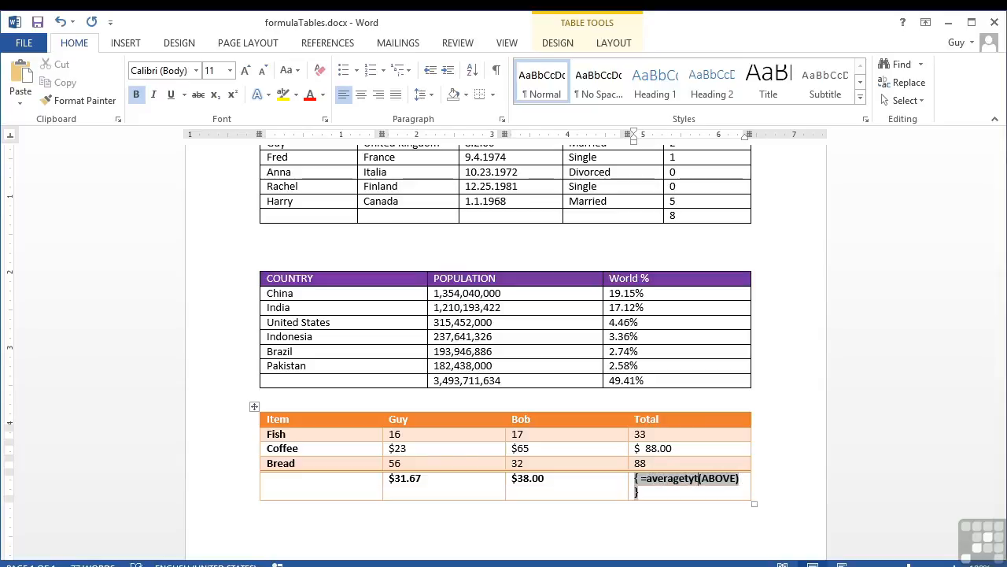
# Hide the Total column's field code and try to update the field.
pyautogui.rightClick(667, 483)
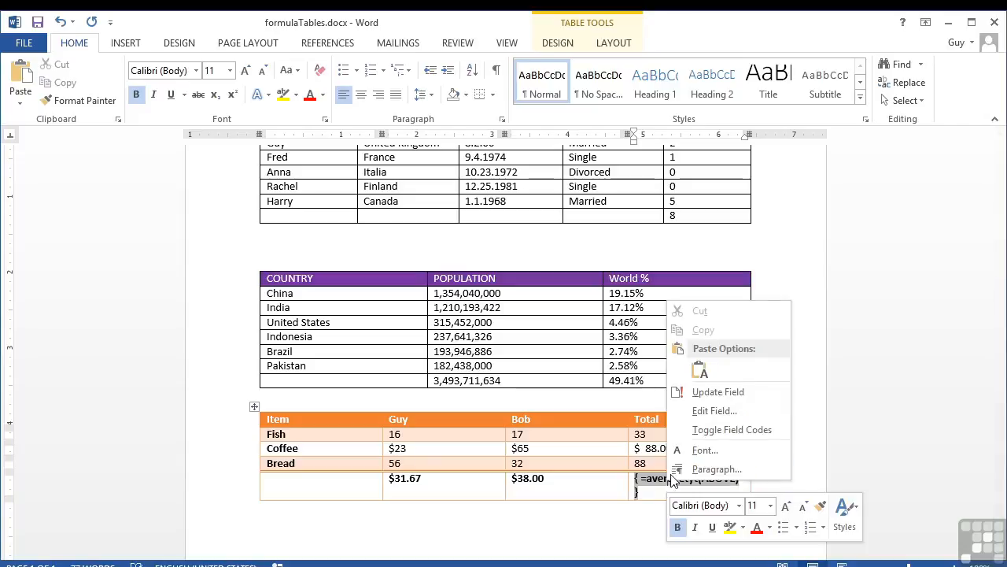
pyautogui.click(712, 432)
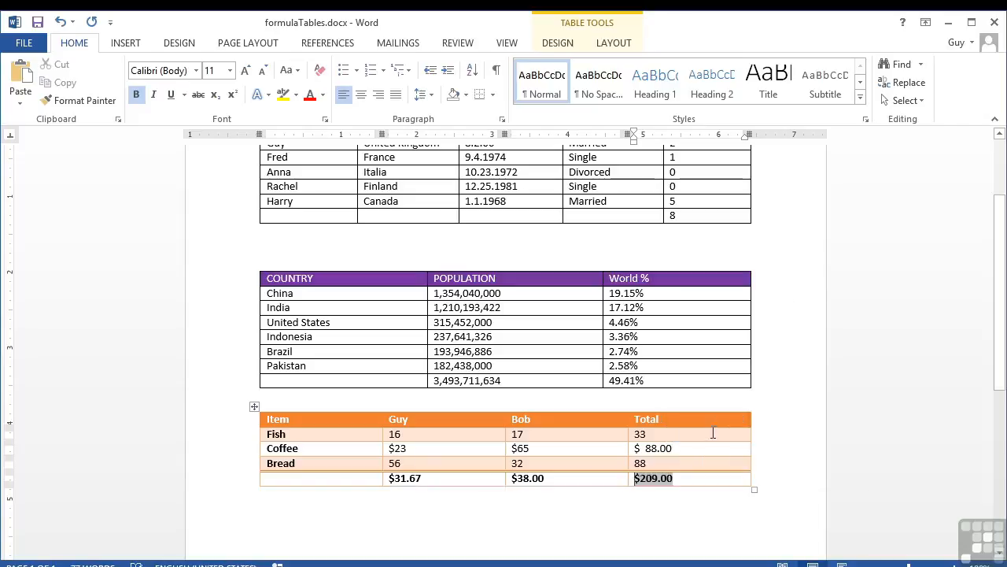
pyautogui.rightClick(652, 480)
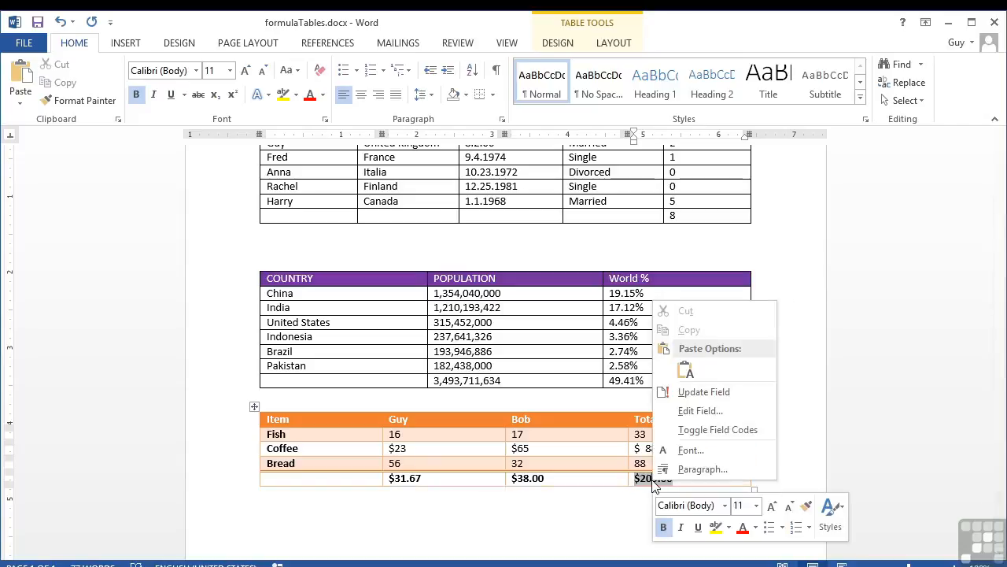
pyautogui.click(696, 391)
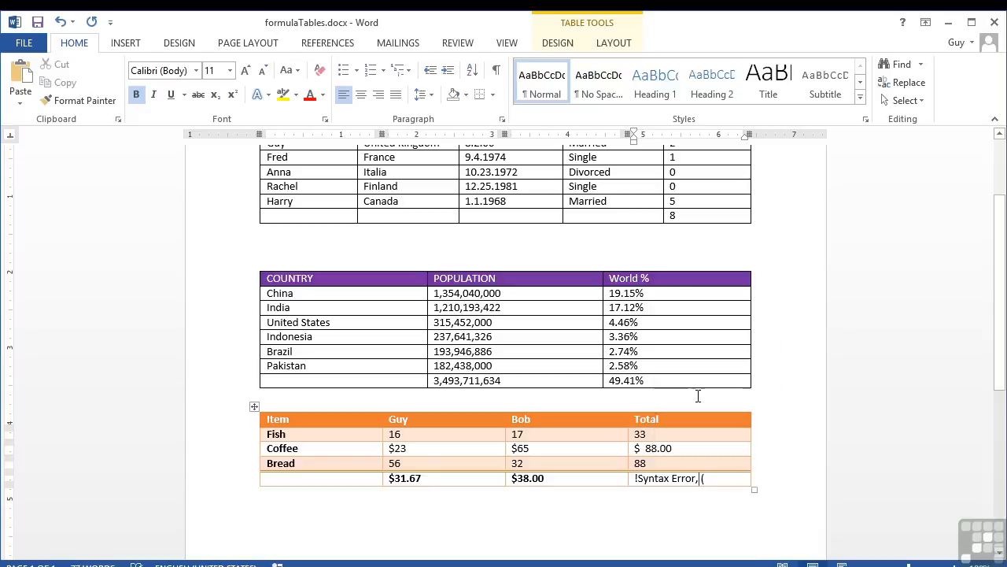
# Show the Total column's field code again and correct the function name to average.
pyautogui.rightClick(665, 478)
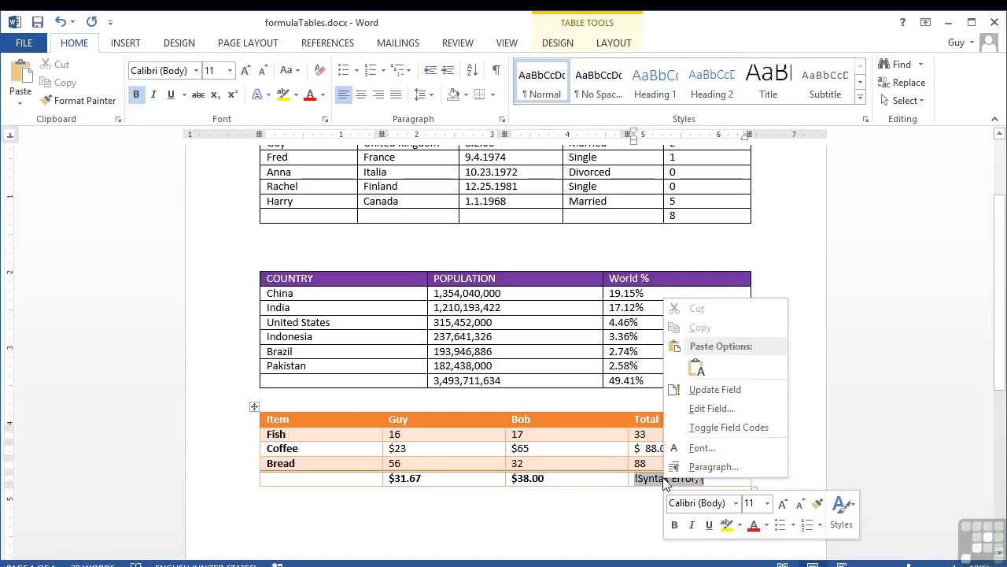
pyautogui.click(708, 429)
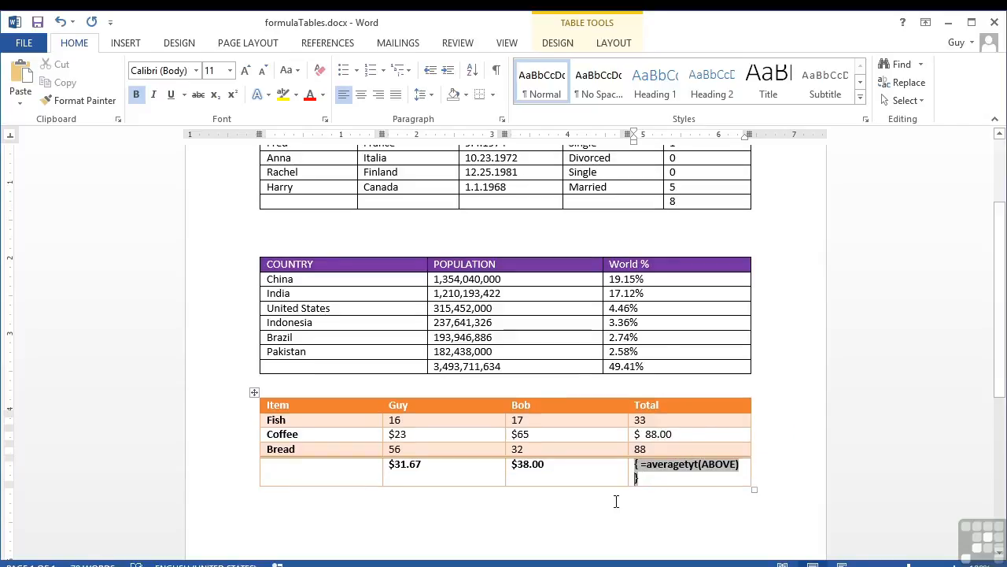
pyautogui.click(698, 464)
pyautogui.press('BackSpace')
pyautogui.press('BackSpace')
pyautogui.press('BackSpace')
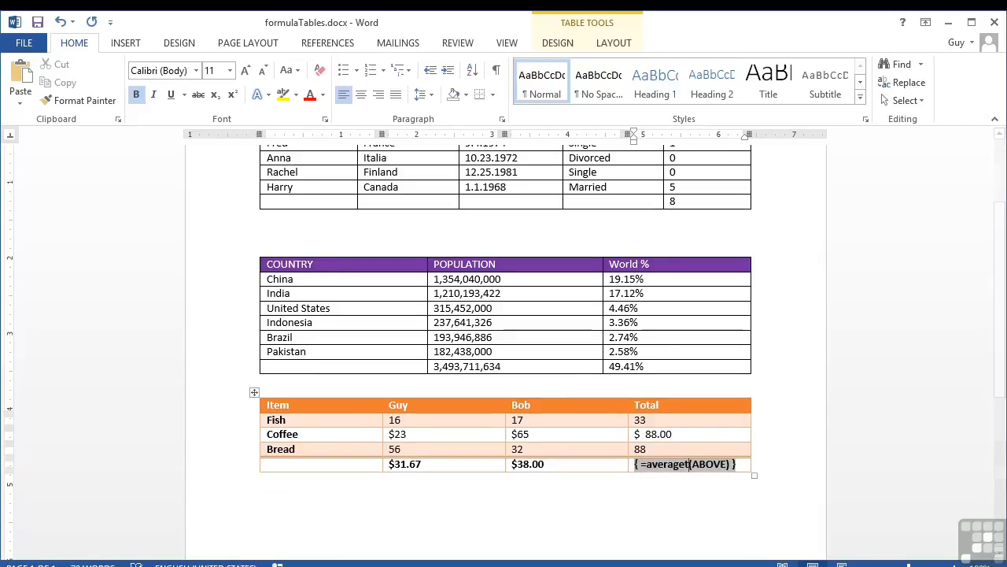
# Recalculate the Total column's field with its code hidden, and label the Item table's bottom row "Average".
pyautogui.rightClick(674, 464)
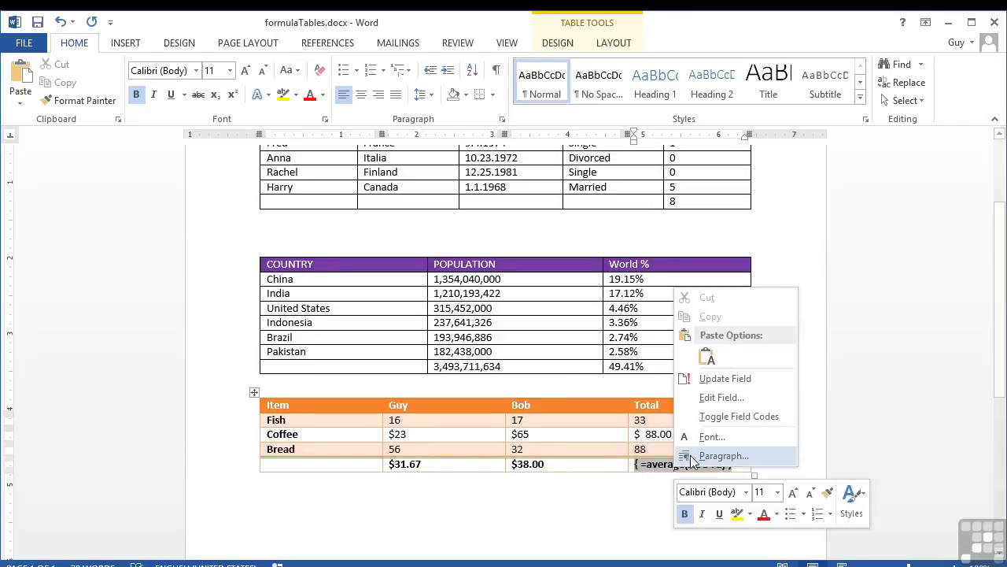
pyautogui.click(712, 419)
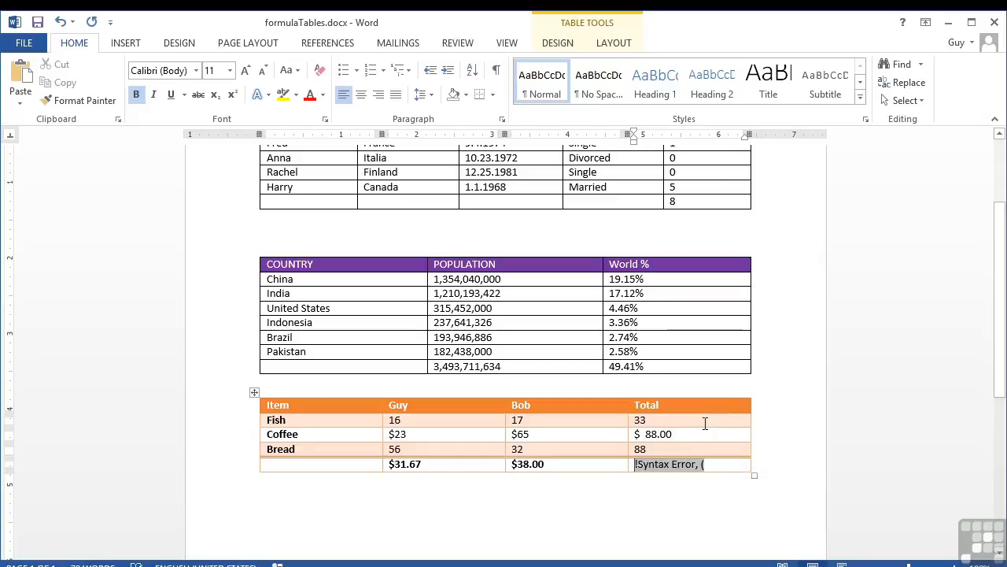
pyautogui.rightClick(674, 464)
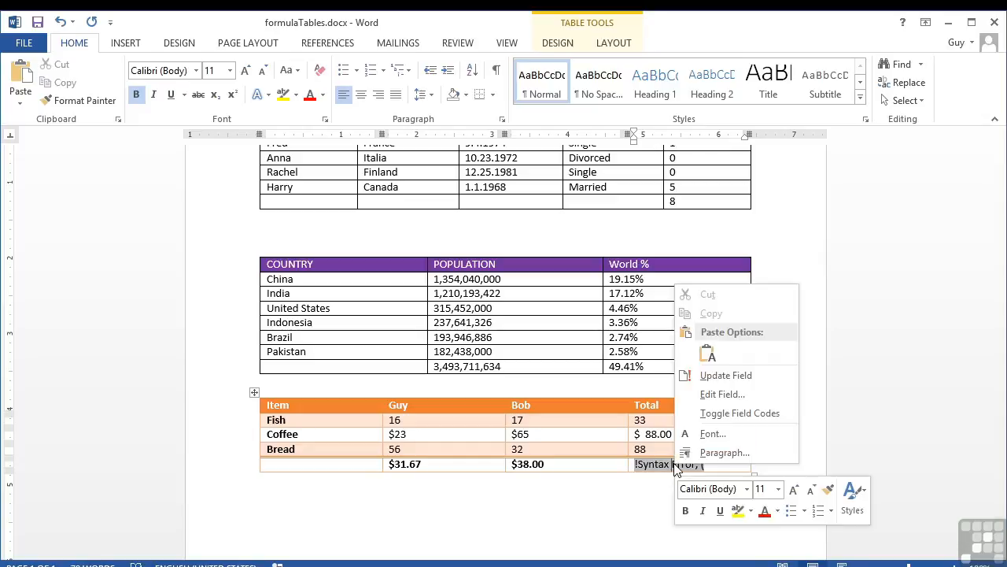
pyautogui.click(719, 378)
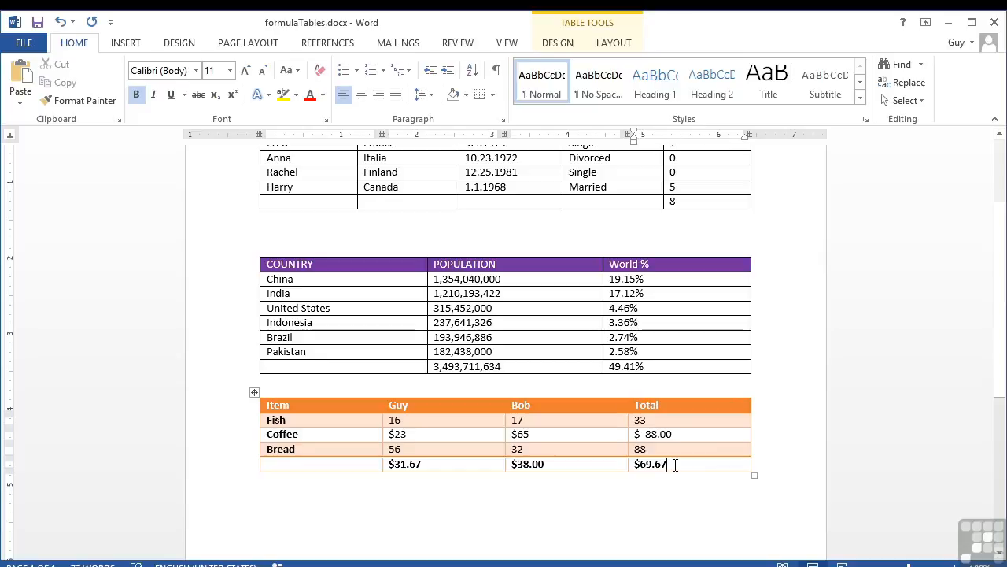
pyautogui.click(296, 465)
pyautogui.write('Average')
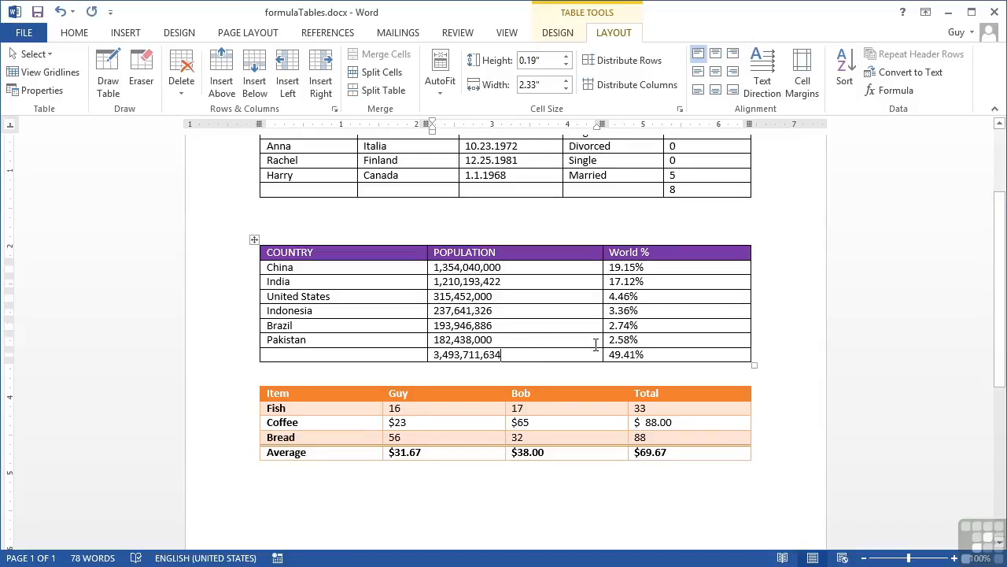
# Display the field codes of the POPULATION and World % totals in the country table's bottom row.
pyautogui.click(475, 354)
pyautogui.rightClick(475, 355)
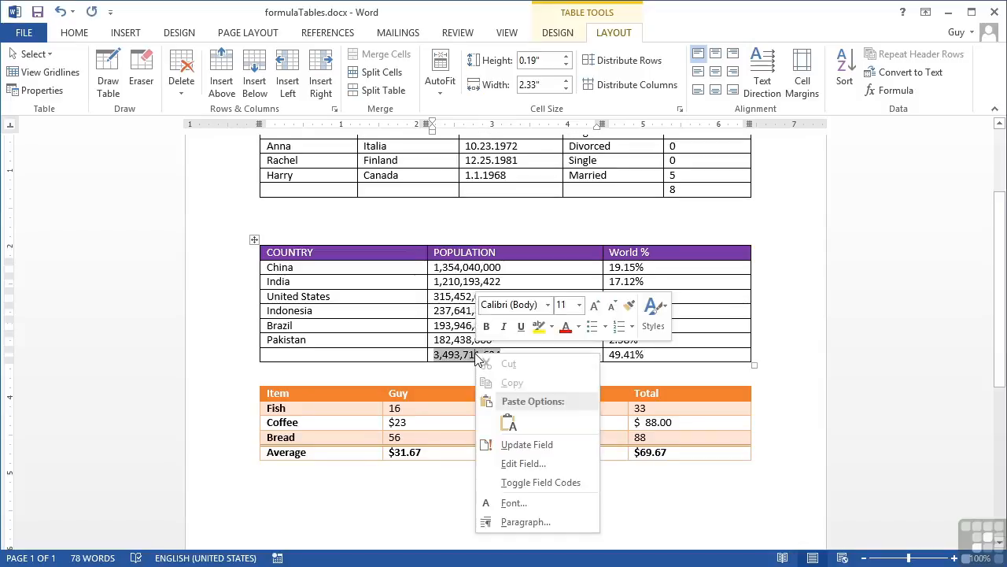
pyautogui.click(536, 481)
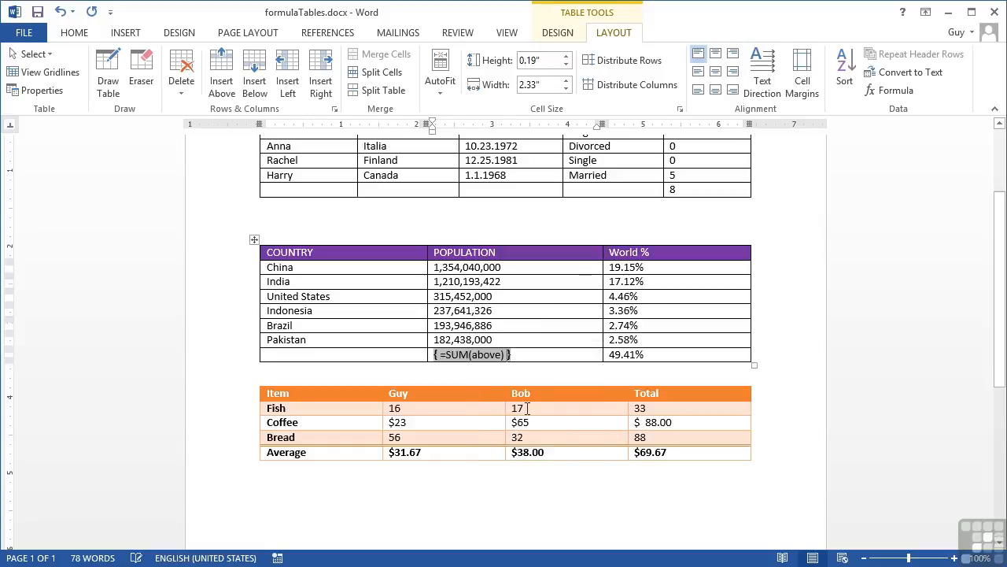
pyautogui.click(620, 355)
pyautogui.rightClick(624, 356)
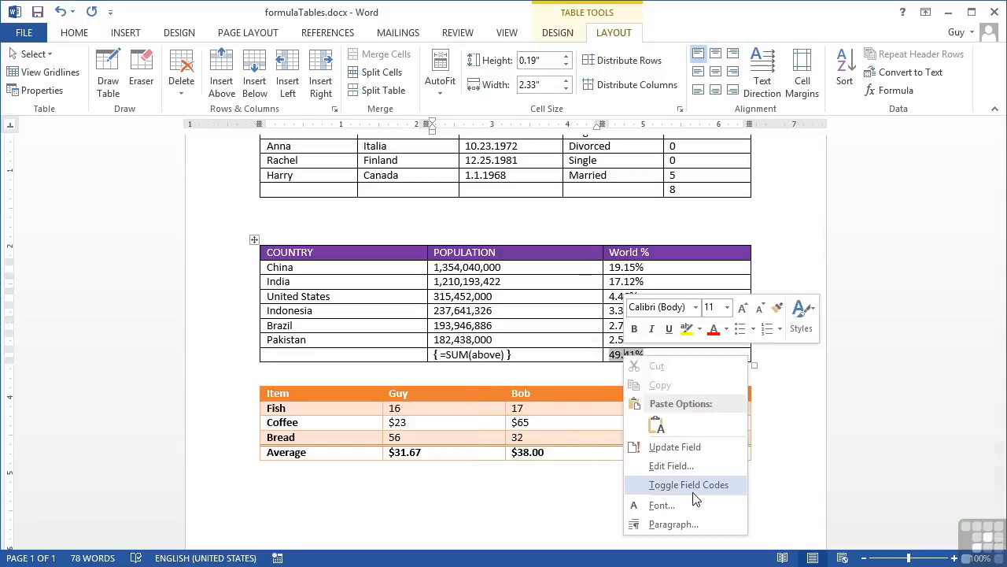
pyautogui.click(693, 485)
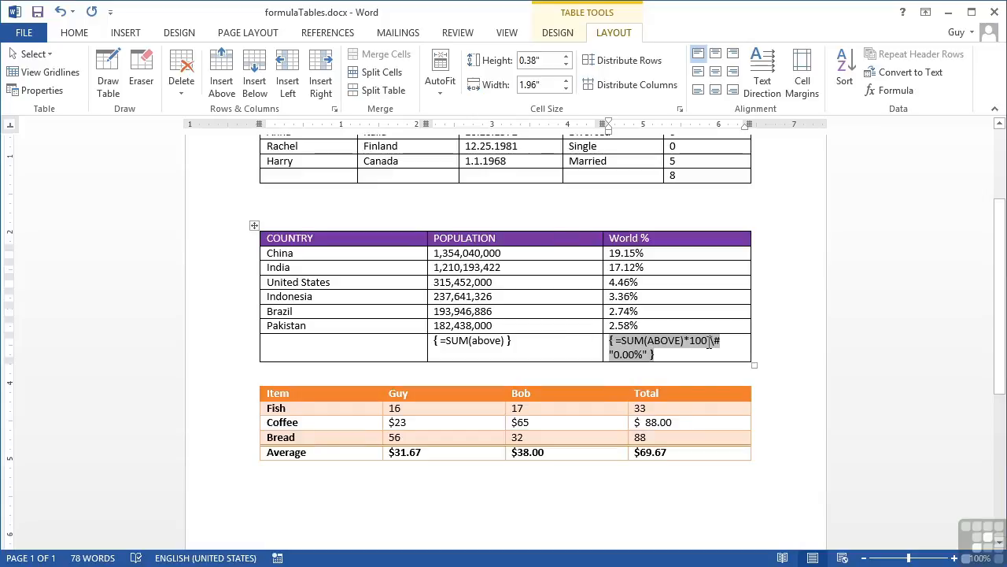
pyautogui.click(678, 355)
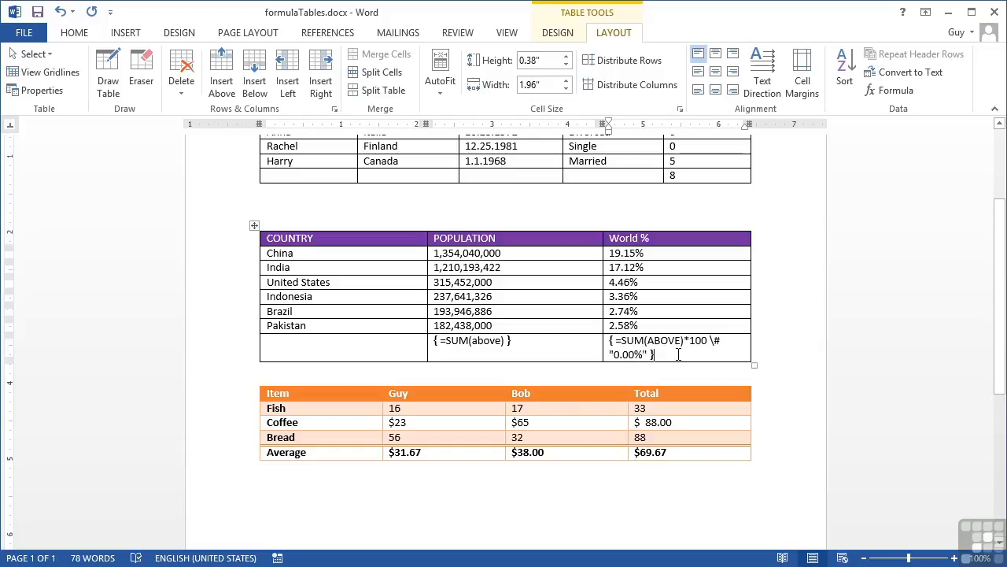
# Append two blank rows below the country table's totals and place the cursor in the first cell of the upper one.
pyautogui.press('Tab')
pyautogui.press('Tab')
pyautogui.press('Tab')
pyautogui.press('Tab')
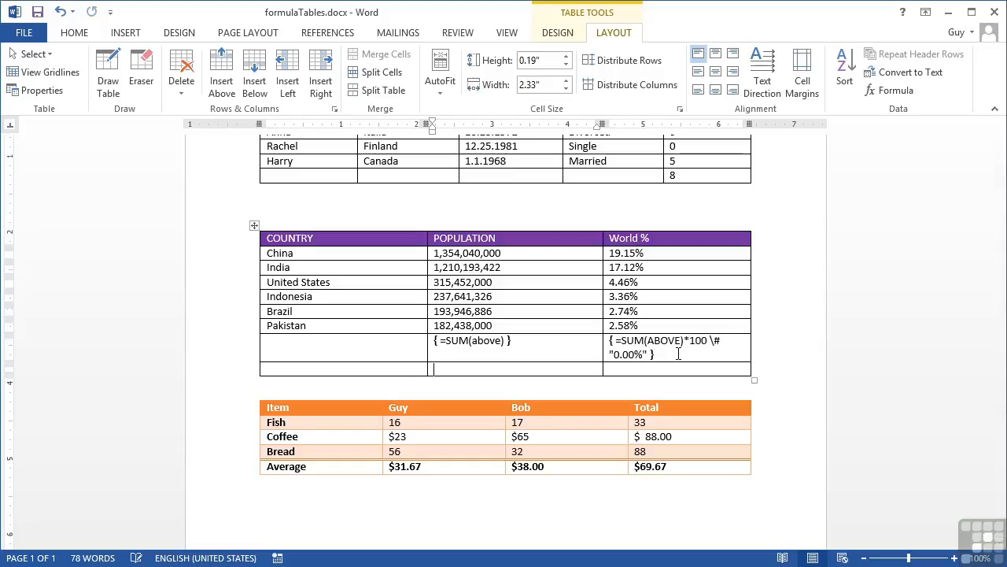
pyautogui.click(319, 370)
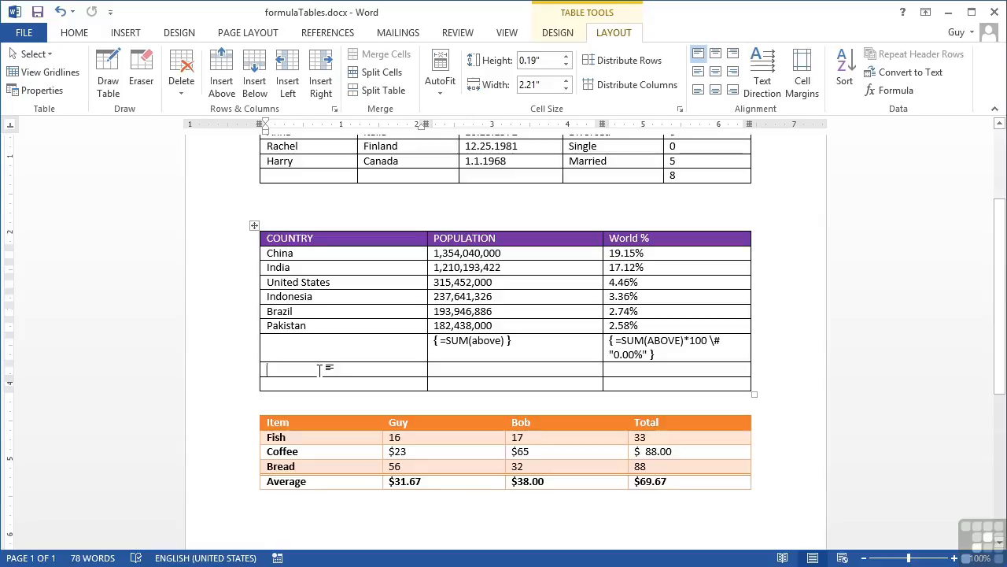
# Label the two blank rows at the country table's bottom "Top 2" and "Top 5" in the COUNTRY column.
pyautogui.write('T')
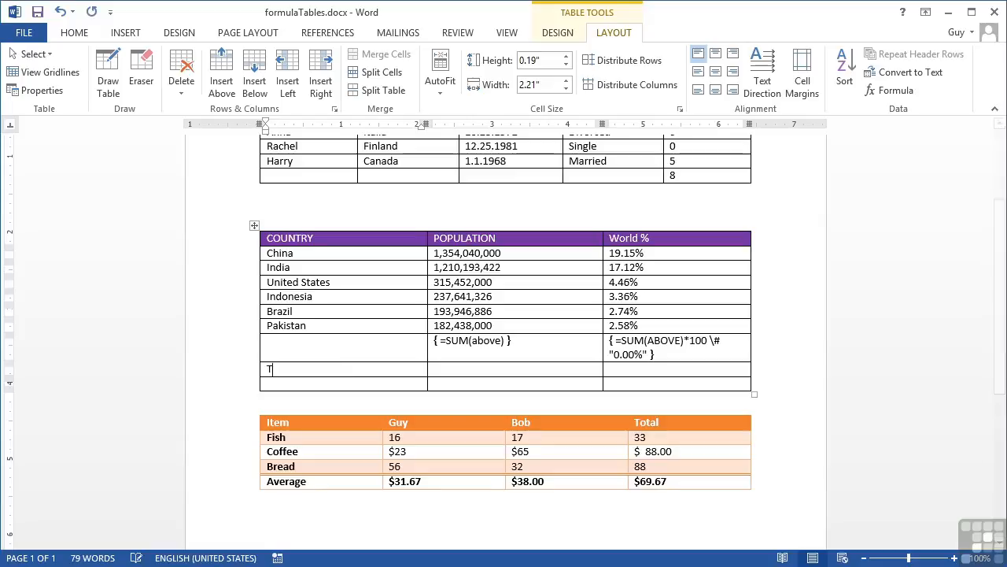
pyautogui.write('op 2')
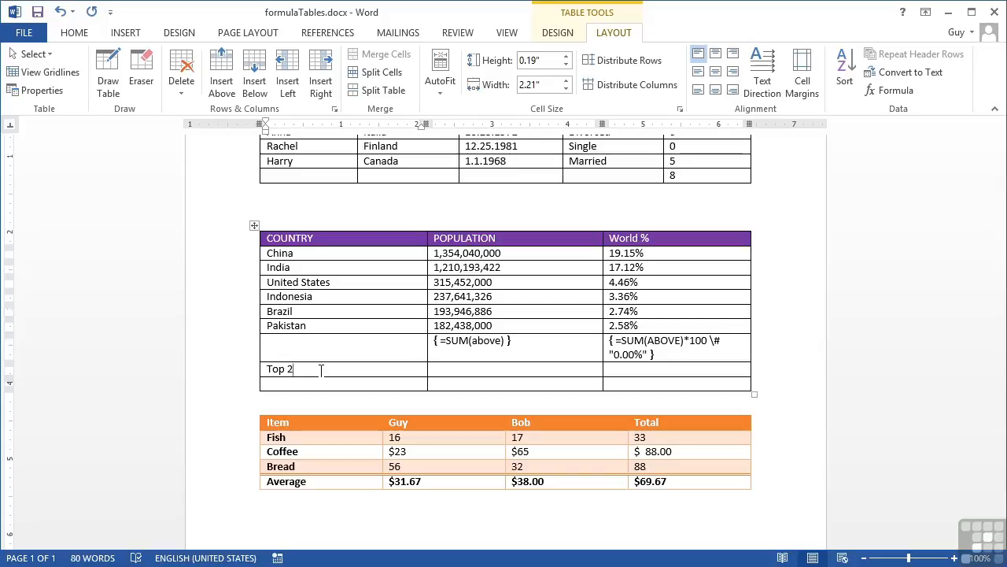
pyautogui.press('Down')
pyautogui.write('Top 5')
# Insert the formula =SUM(ABOVE) in the Top 2 row's POPULATION cell and display its field code.
pyautogui.click(454, 368)
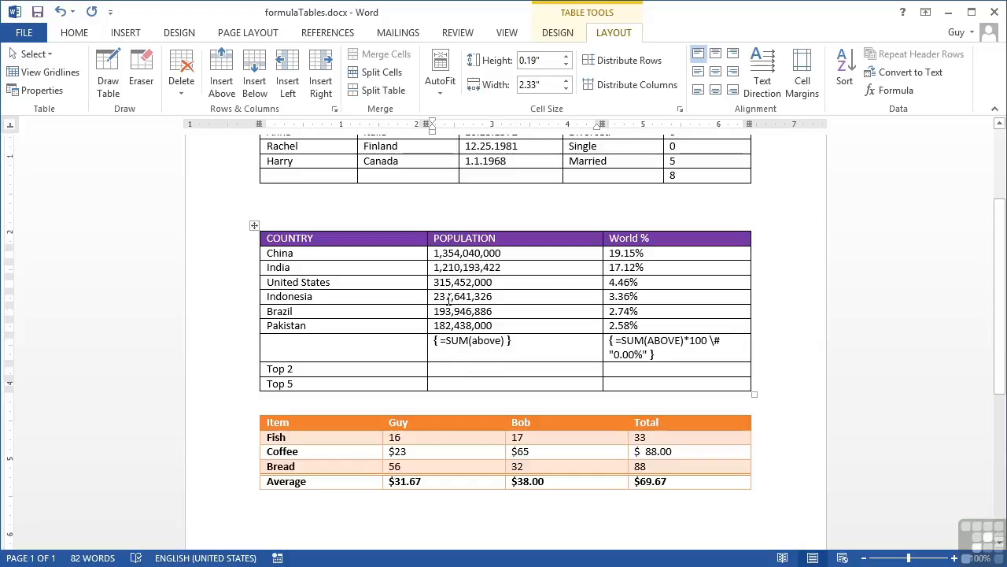
pyautogui.click(886, 90)
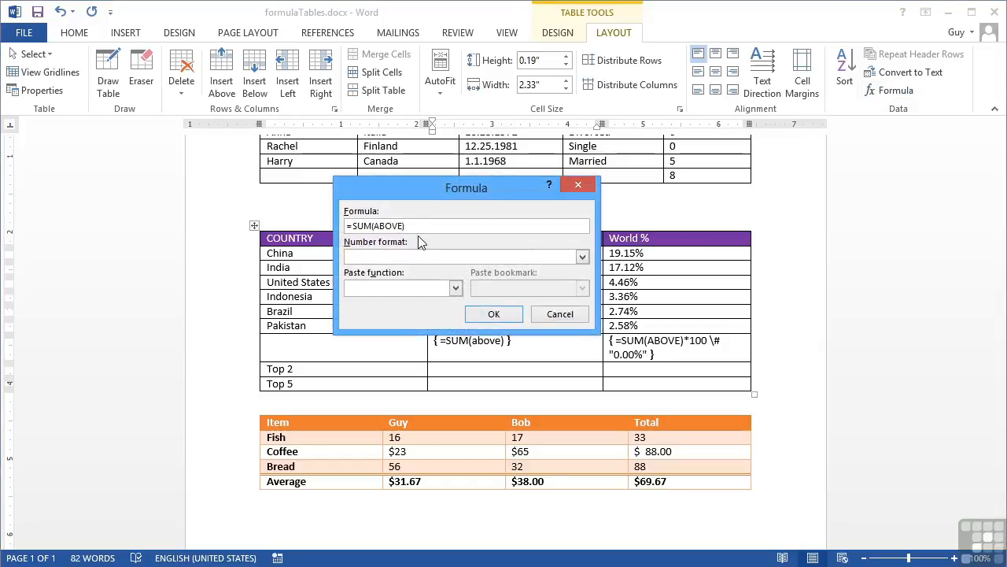
pyautogui.click(495, 314)
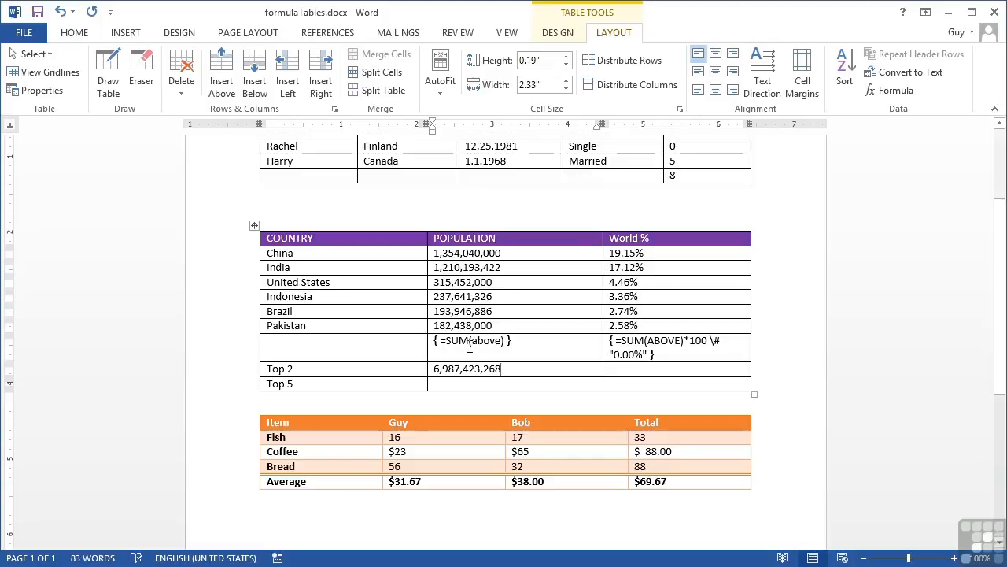
pyautogui.rightClick(483, 369)
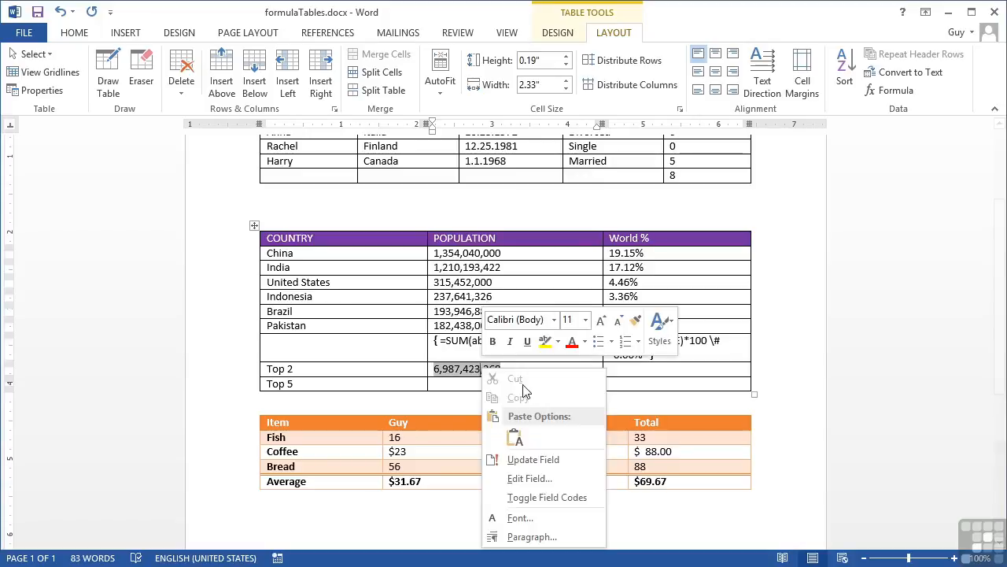
pyautogui.click(551, 496)
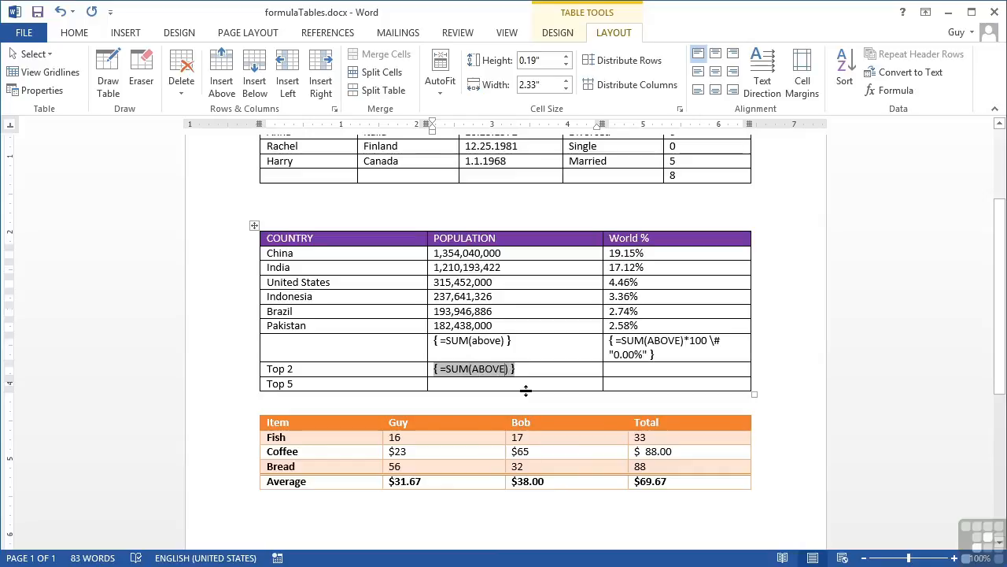
# Change the Top 2 POPULATION formula to =SUM(b2,b3) and recalculate the field.
pyautogui.press('BackSpace')
pyautogui.press('BackSpace')
pyautogui.press('BackSpace')
pyautogui.press('BackSpace')
pyautogui.press('BackSpace')
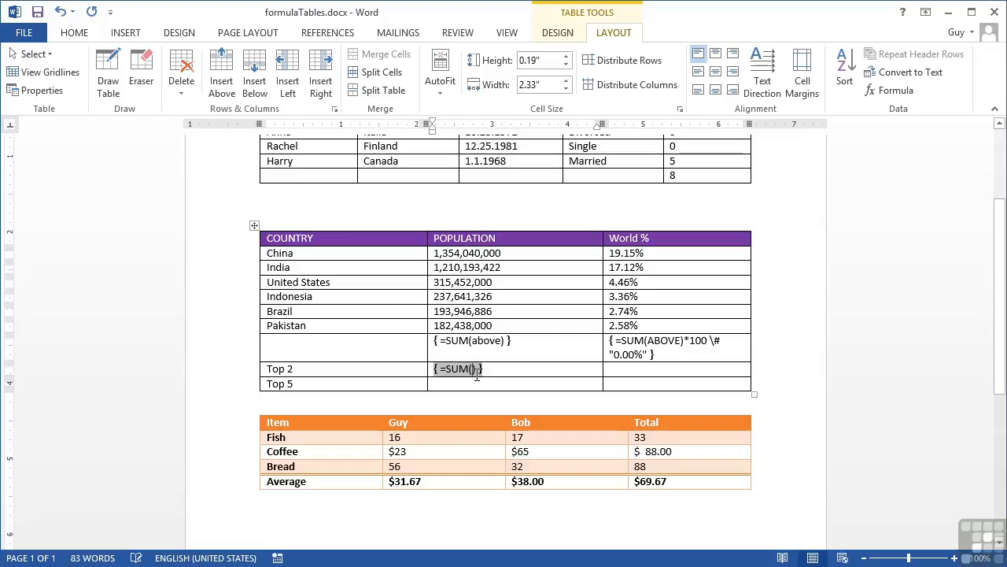
pyautogui.write('b2')
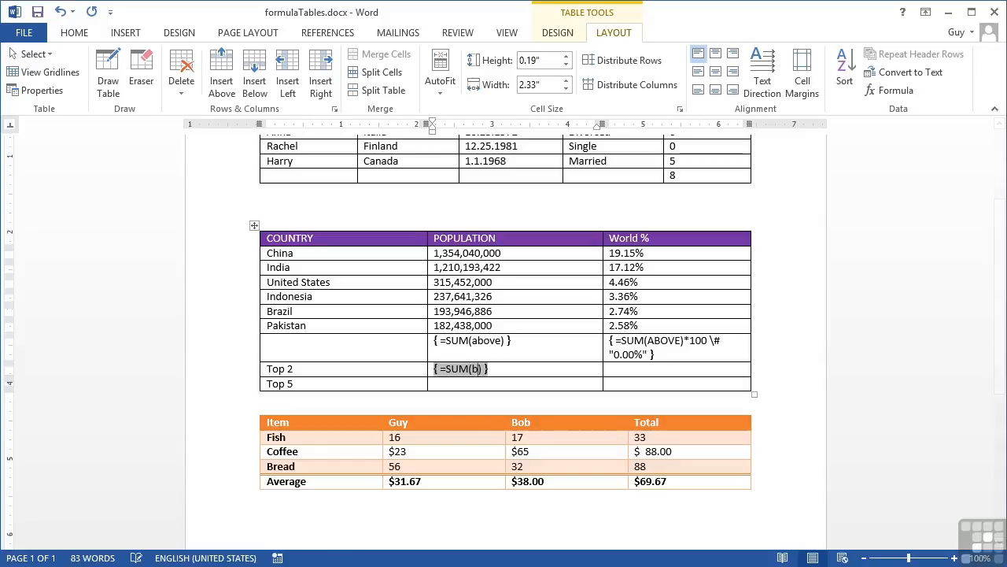
pyautogui.write(',b3')
pyautogui.rightClick(490, 368)
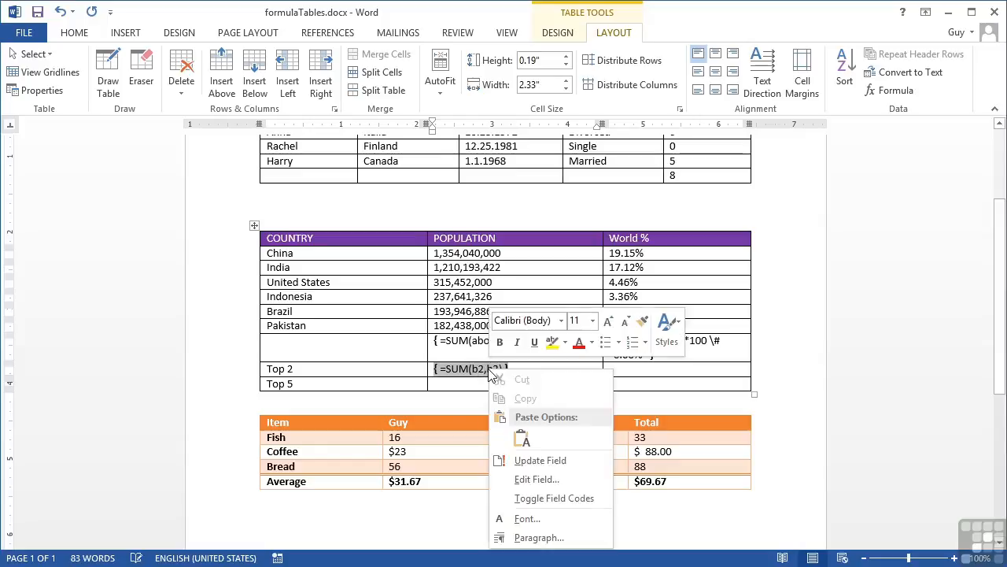
pyautogui.click(529, 396)
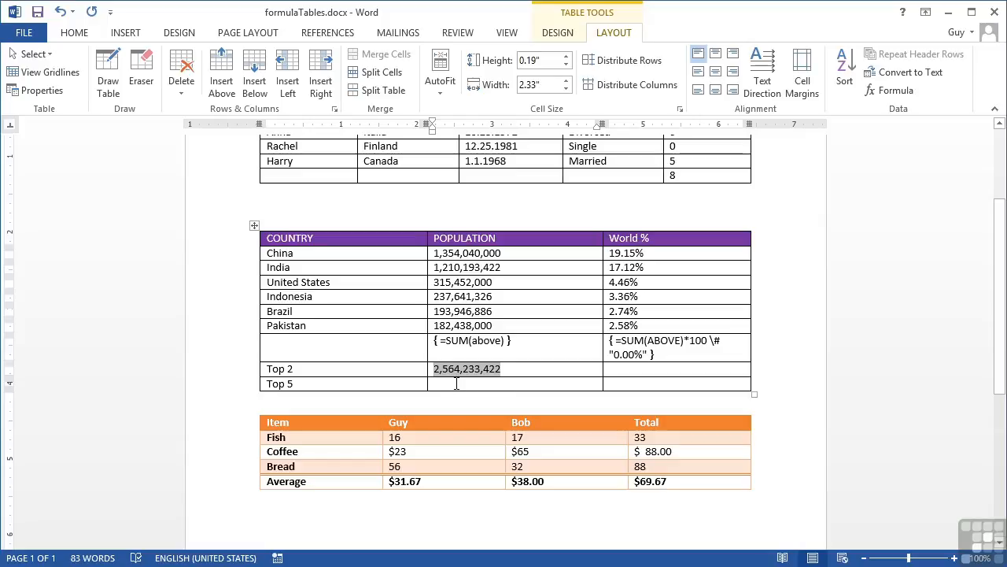
# Copy the Top 2 row's POPULATION field into the Top 5 row's POPULATION cell.
pyautogui.moveTo(508, 368); pyautogui.dragTo(434, 369)
pyautogui.hotkey('ctrl', 'c')
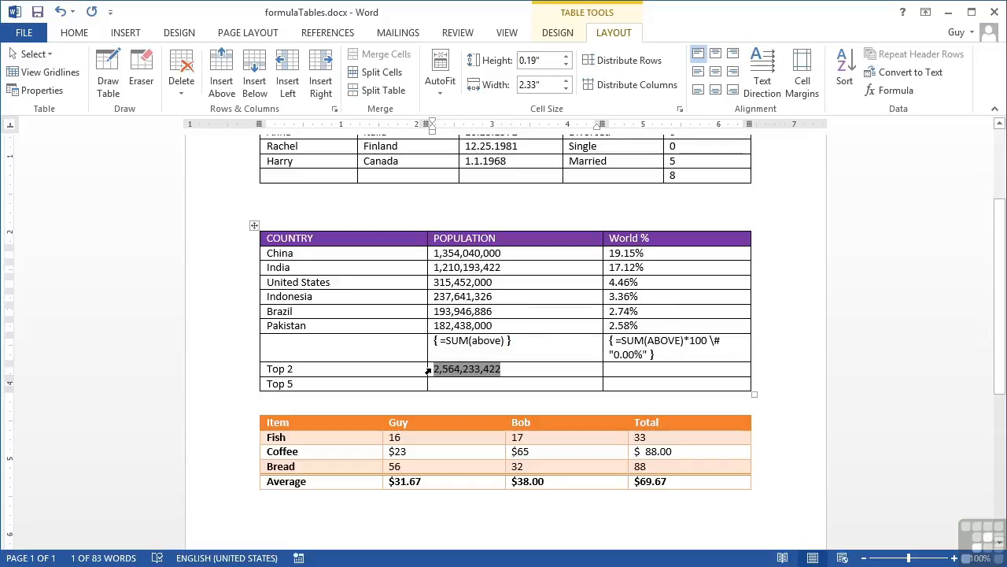
pyautogui.click(452, 382)
pyautogui.hotkey('ctrl', 'v')
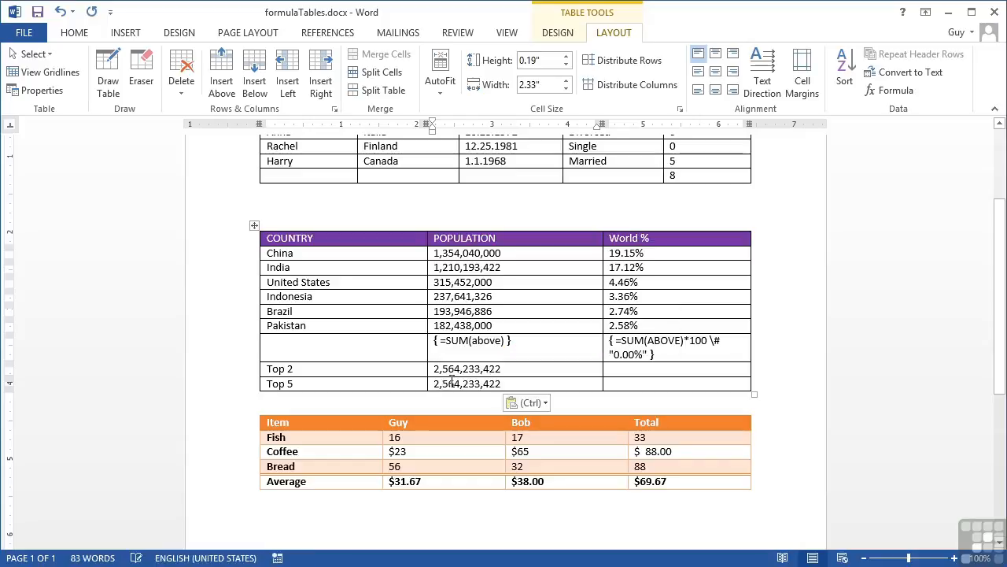
# Edit the Top 5 POPULATION field code to =SUM(b2:b6) and recalculate the field.
pyautogui.rightClick(456, 382)
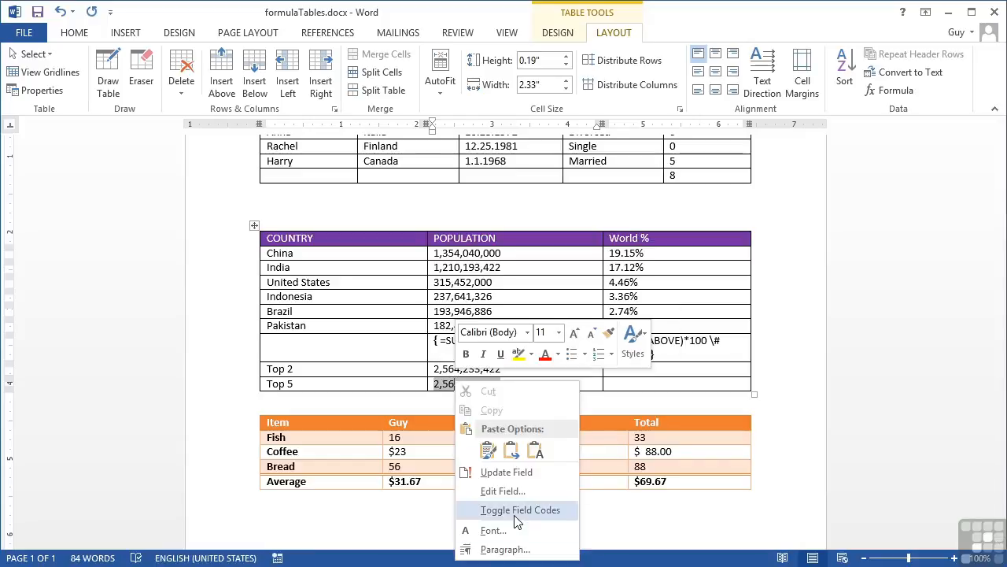
pyautogui.click(522, 512)
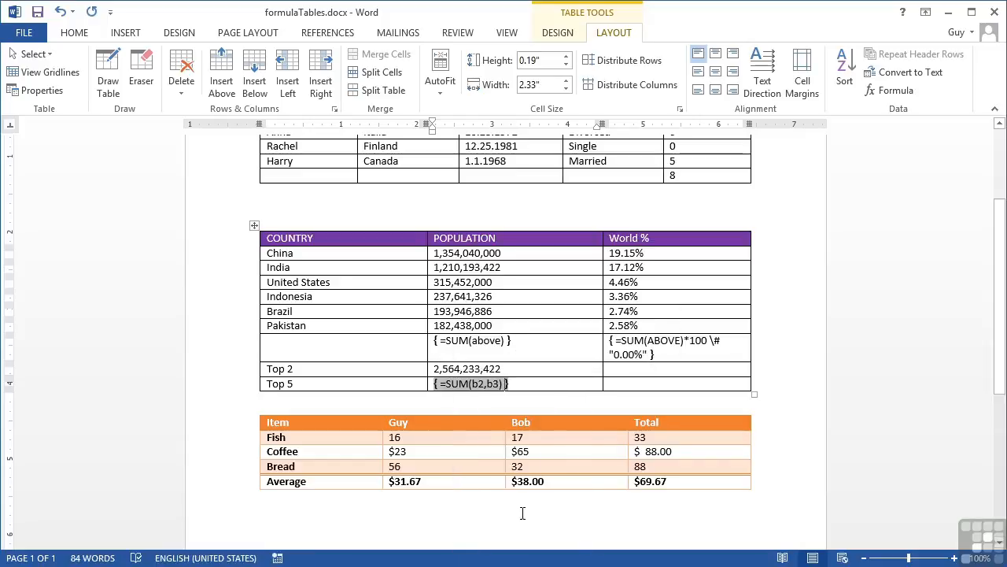
pyautogui.click(478, 384)
pyautogui.write(':b6')
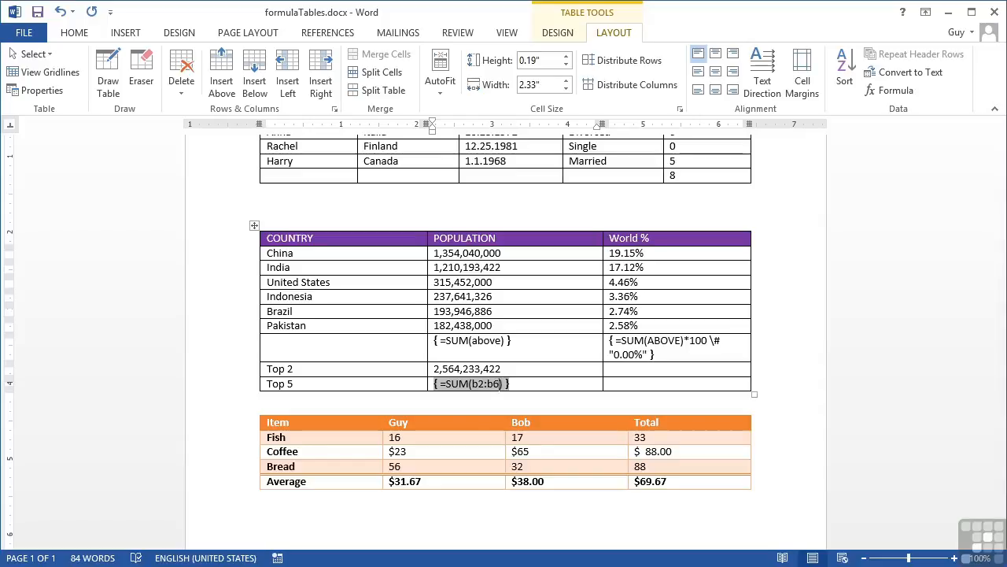
pyautogui.rightClick(494, 384)
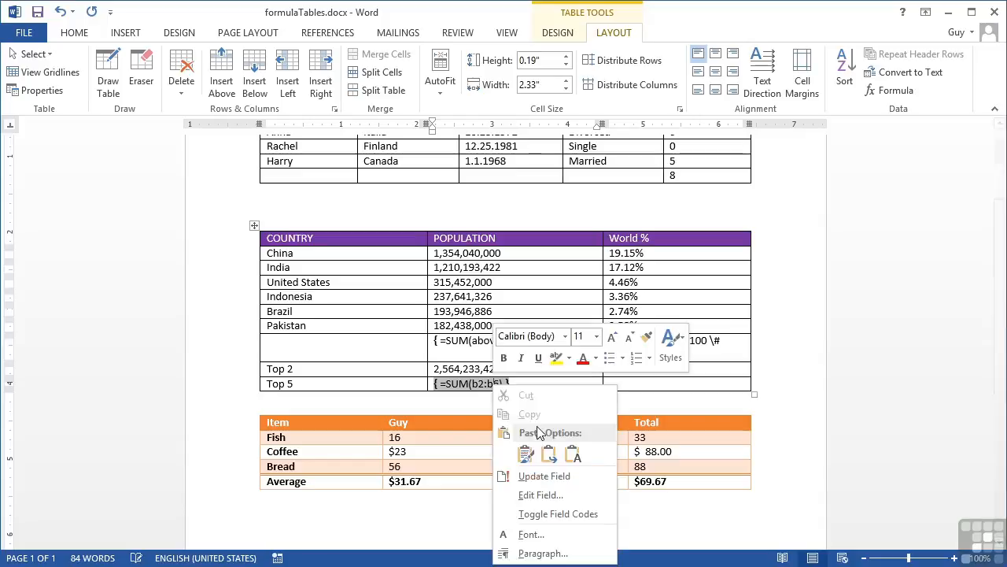
pyautogui.click(541, 476)
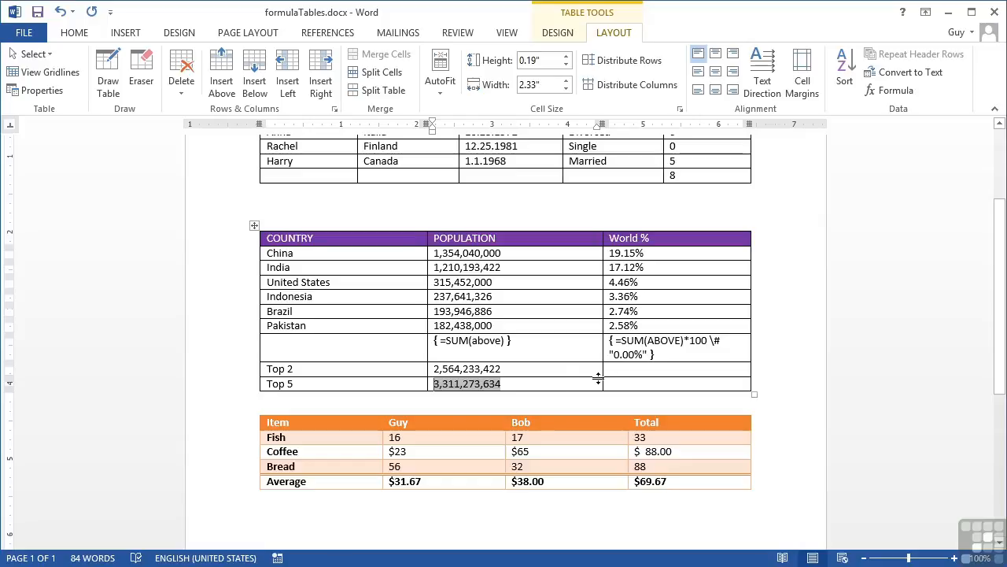
# Copy the World % total's formula field into the World % cells of the Top 2 and Top 5 rows.
pyautogui.doubleClick(666, 354)
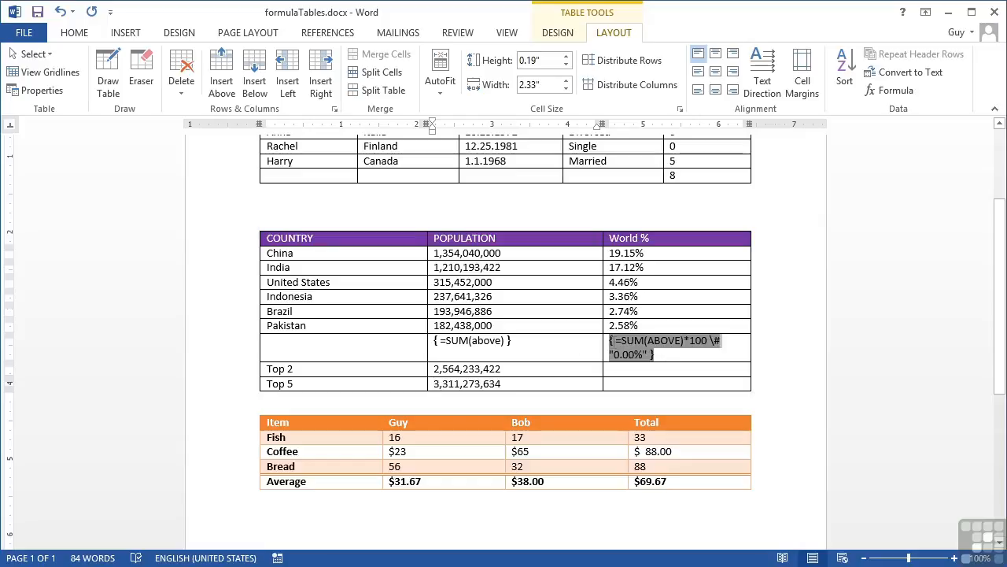
pyautogui.click(649, 369)
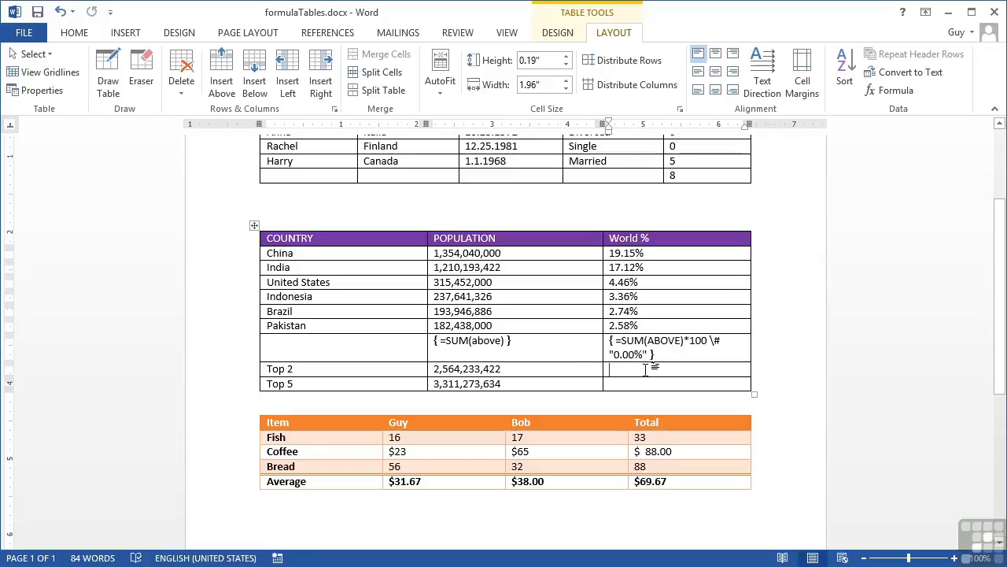
pyautogui.press('Down')
pyautogui.write('49.41%')
# Change the Top 2 World % field code to sum c2,c3 instead of ABOVE, and recalculate the field.
pyautogui.rightClick(627, 370)
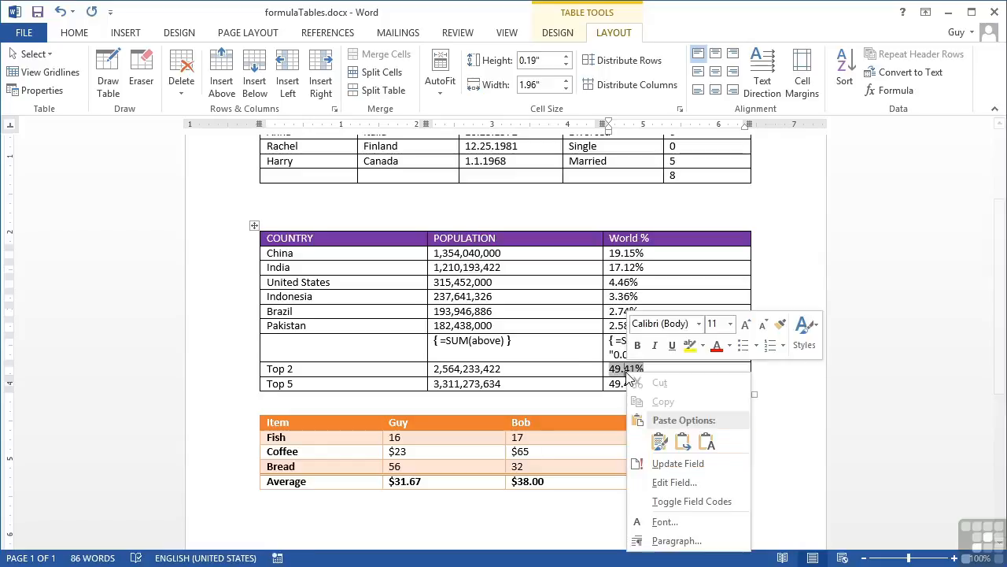
pyautogui.click(689, 501)
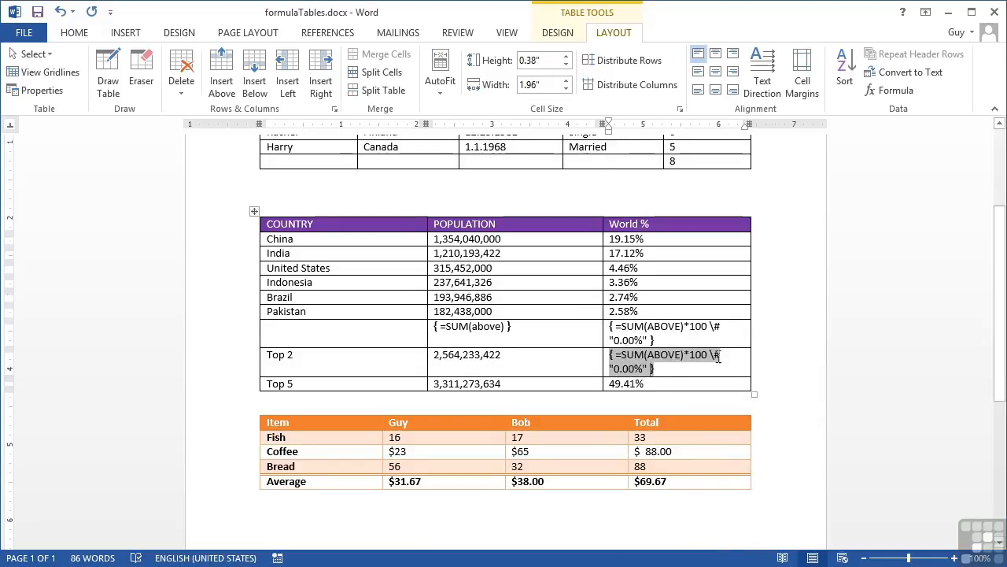
pyautogui.moveTo(647, 355); pyautogui.dragTo(682, 363)
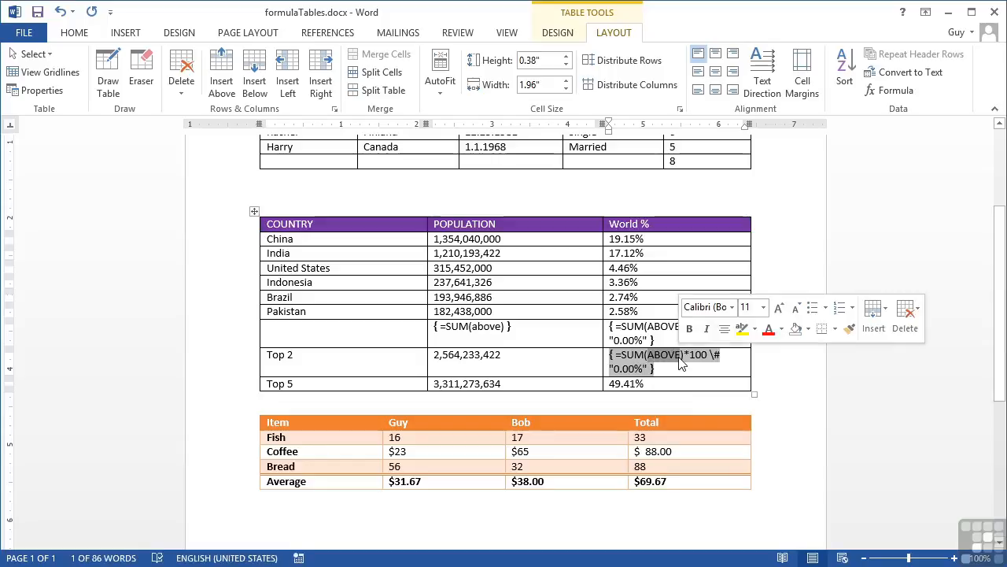
pyautogui.write('c2,c')
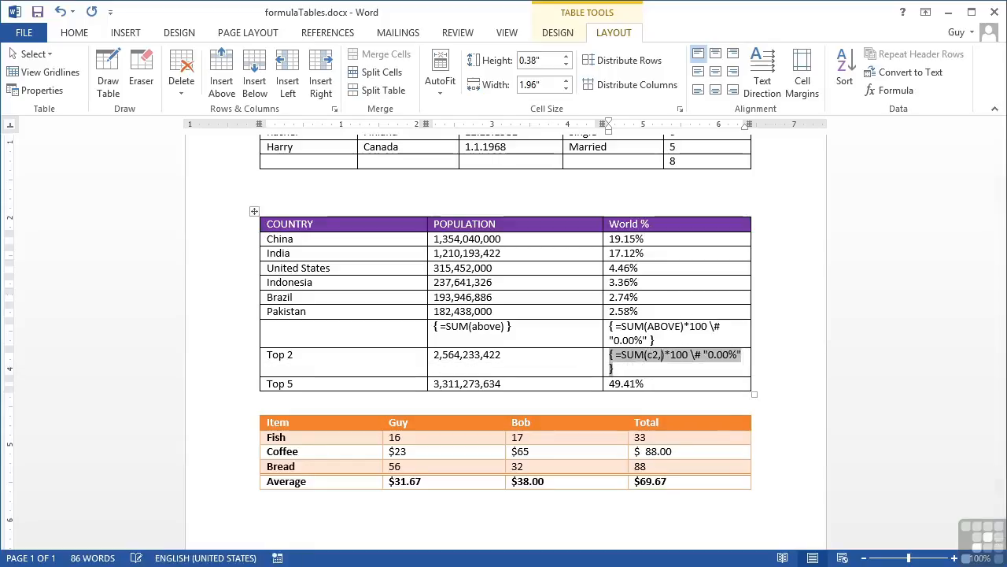
pyautogui.write('3')
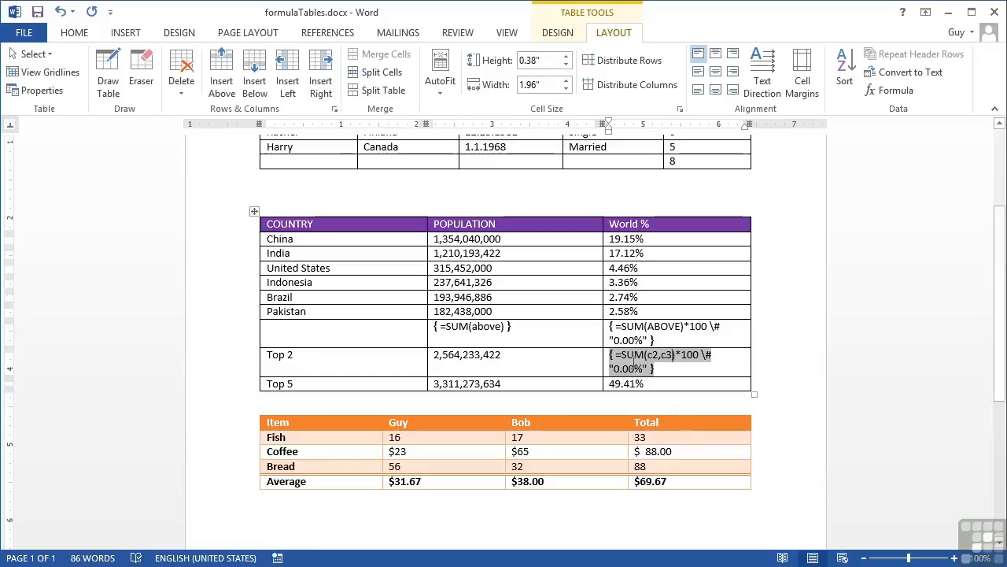
pyautogui.rightClick(650, 379)
pyautogui.click(681, 452)
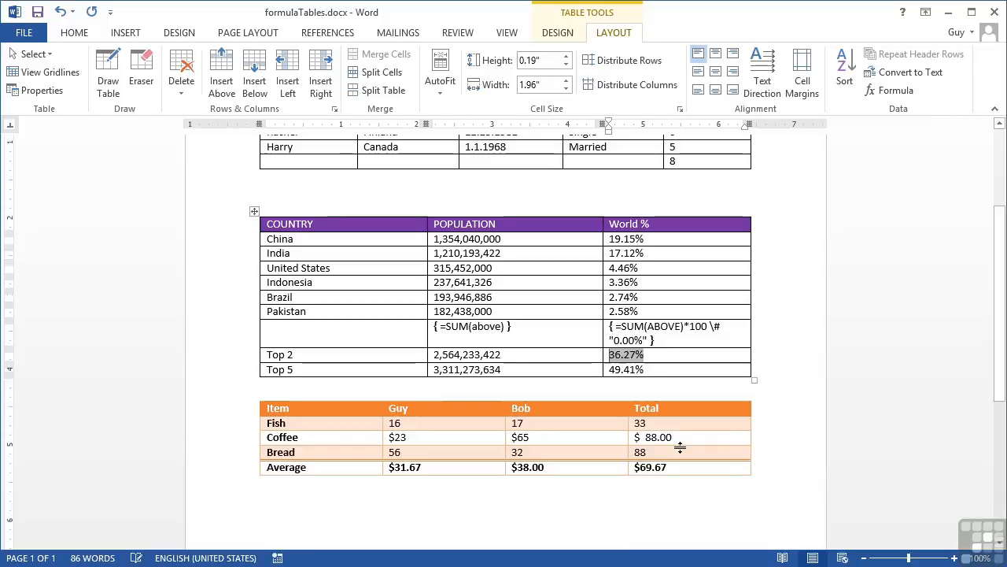
# Change the Top 5 World % field code to sum the range c2:c6 instead of ABOVE, and recalculate the field.
pyautogui.rightClick(632, 370)
pyautogui.click(673, 498)
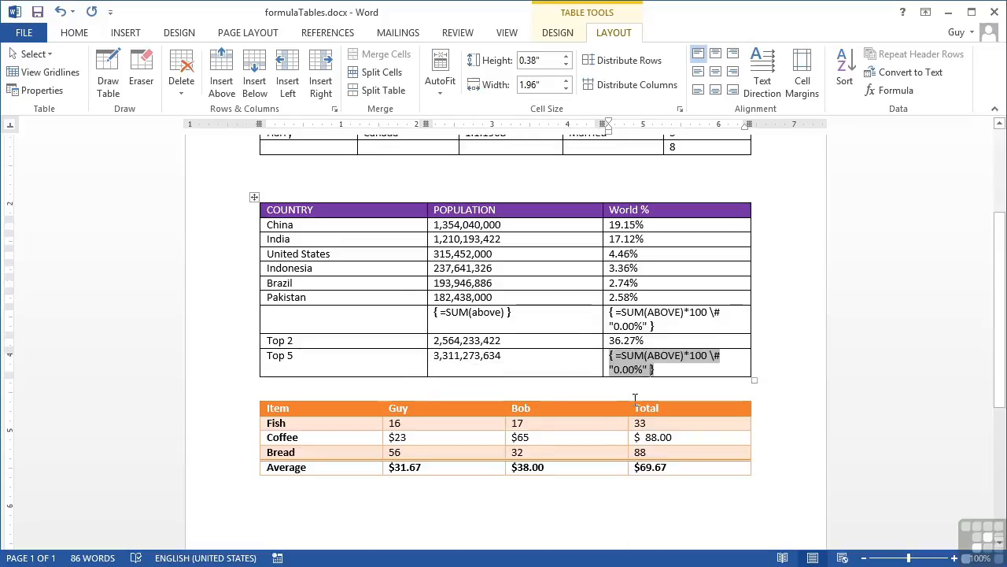
pyautogui.moveTo(647, 356); pyautogui.dragTo(680, 359)
pyautogui.write('c2:')
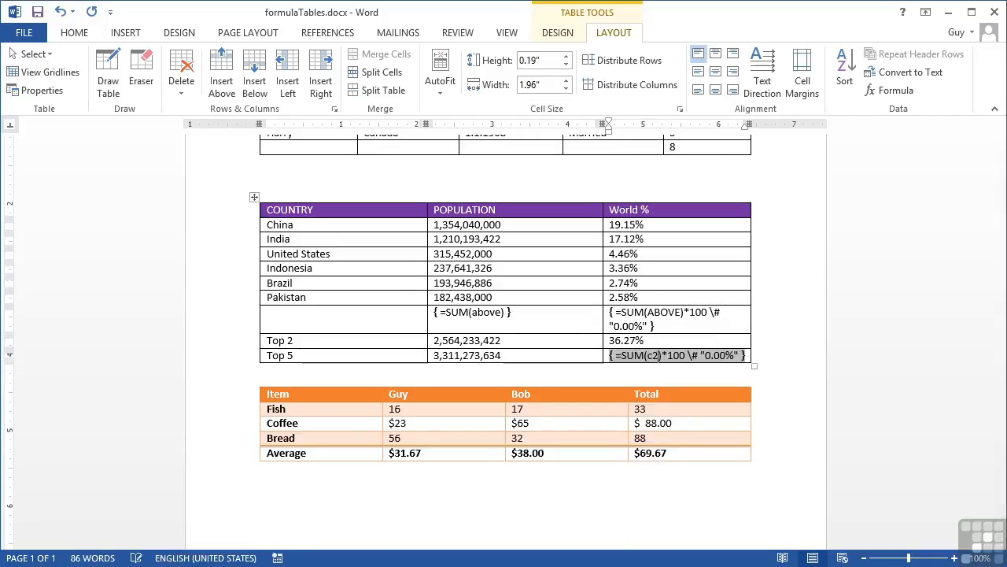
pyautogui.write('c6')
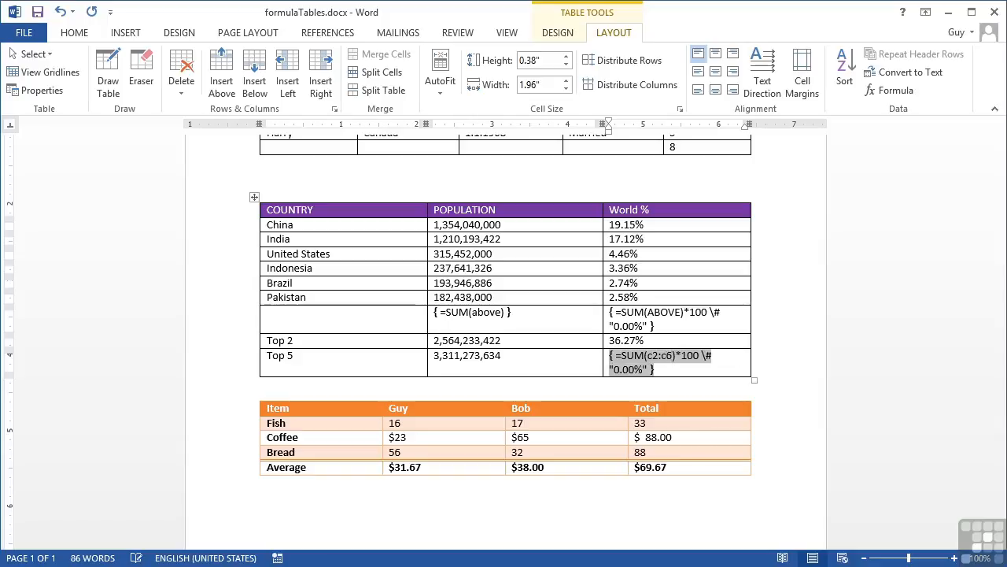
pyautogui.rightClick(630, 355)
pyautogui.click(669, 445)
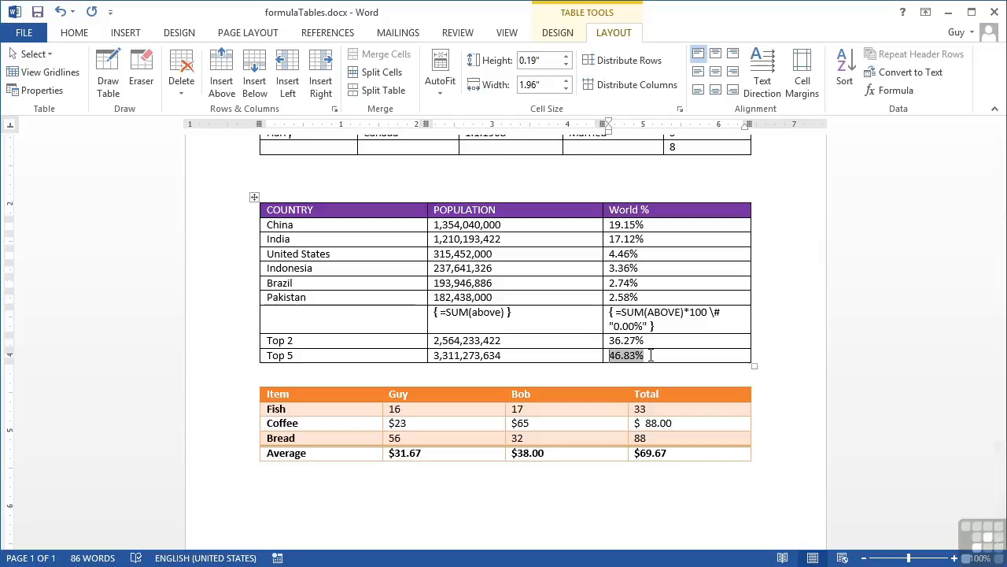
# Display the Top 5 World % field's code to examine its formula, and hide the code again.
pyautogui.rightClick(626, 355)
pyautogui.click(682, 484)
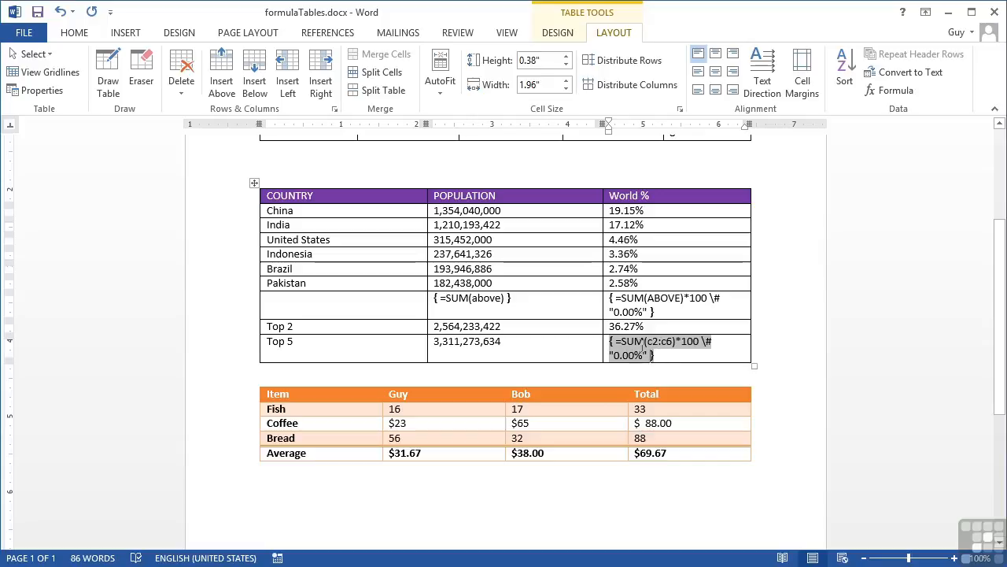
pyautogui.rightClick(643, 346)
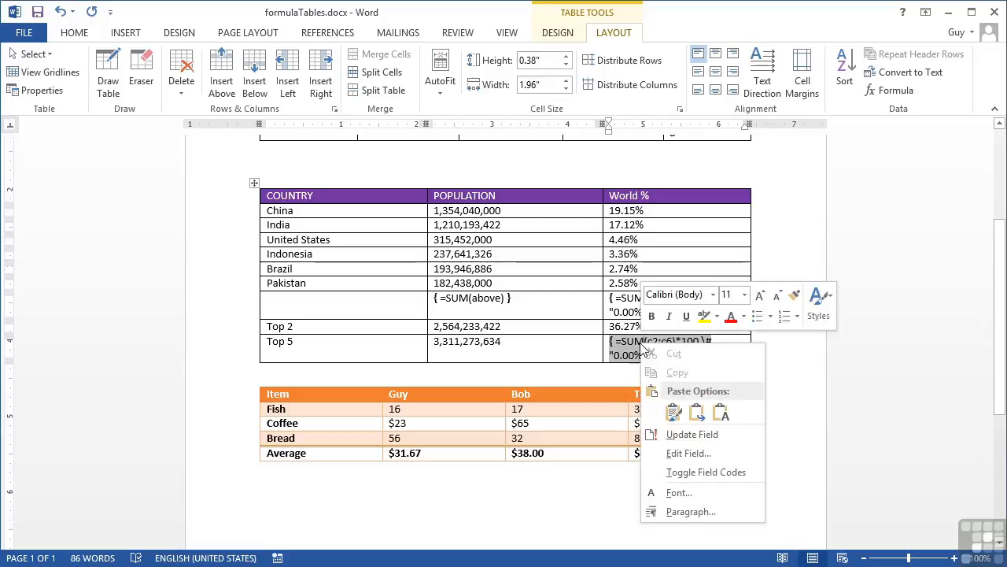
pyautogui.click(689, 476)
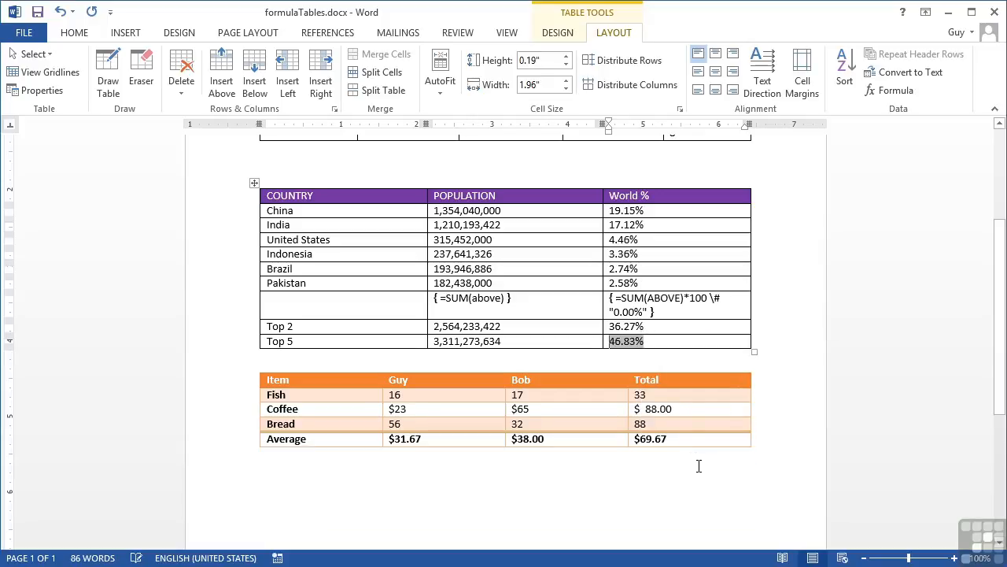
# Recalculate the Top 5 row's World % field and place the cursor in that row's POPULATION field.
pyautogui.rightClick(623, 342)
pyautogui.click(653, 433)
pyautogui.click(456, 341)
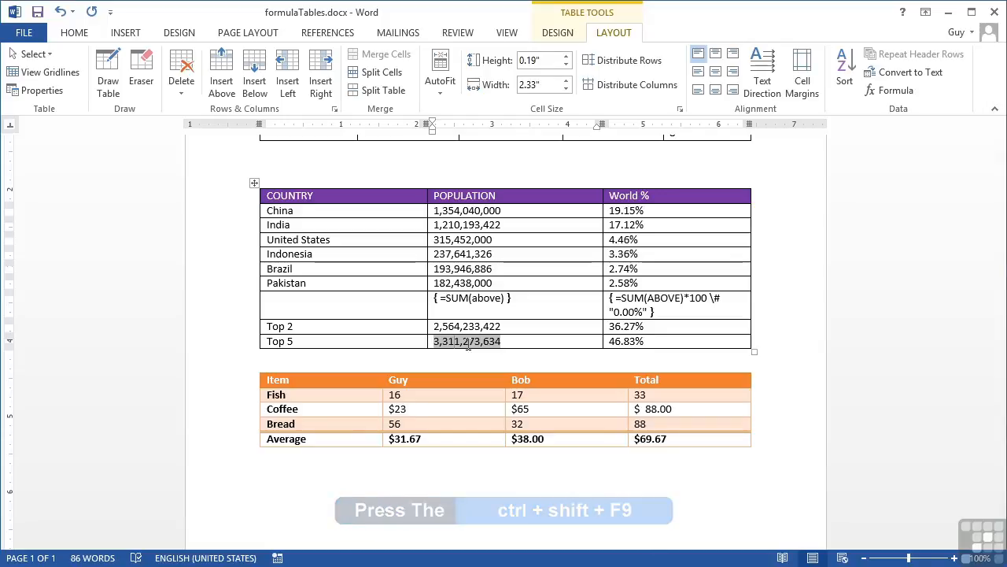
pyautogui.click(551, 341)
pyautogui.click(464, 342)
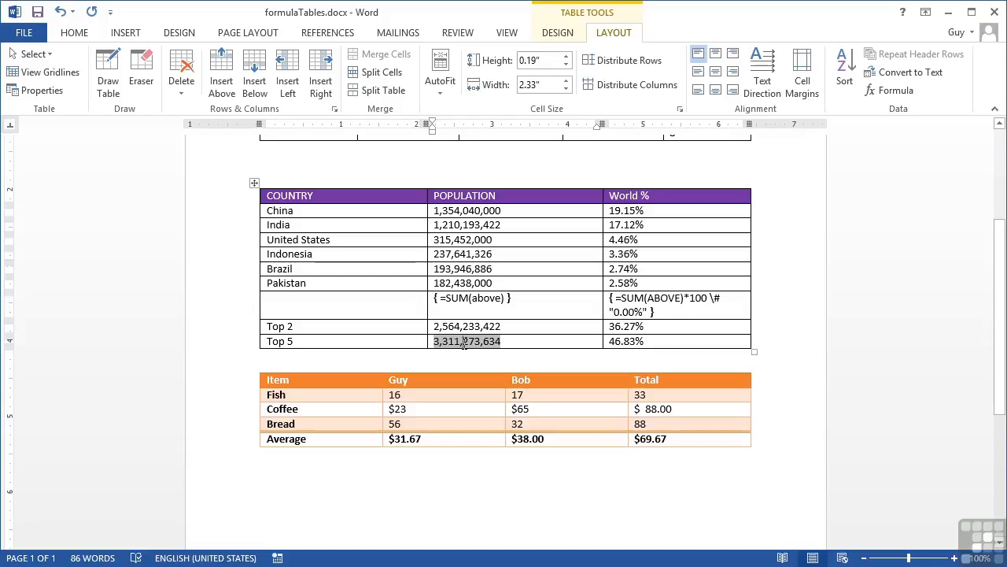
pyautogui.click(543, 339)
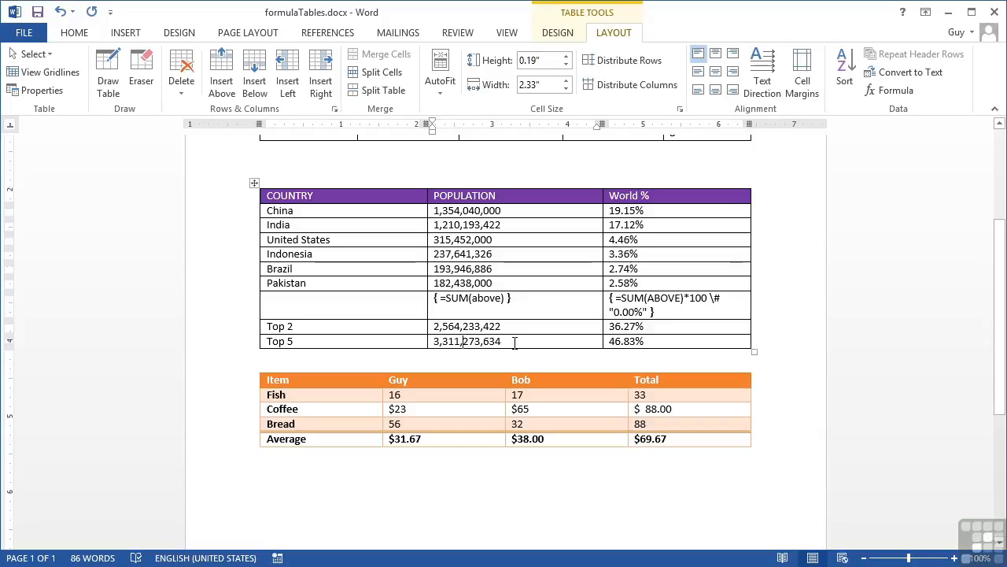
pyautogui.rightClick(464, 347)
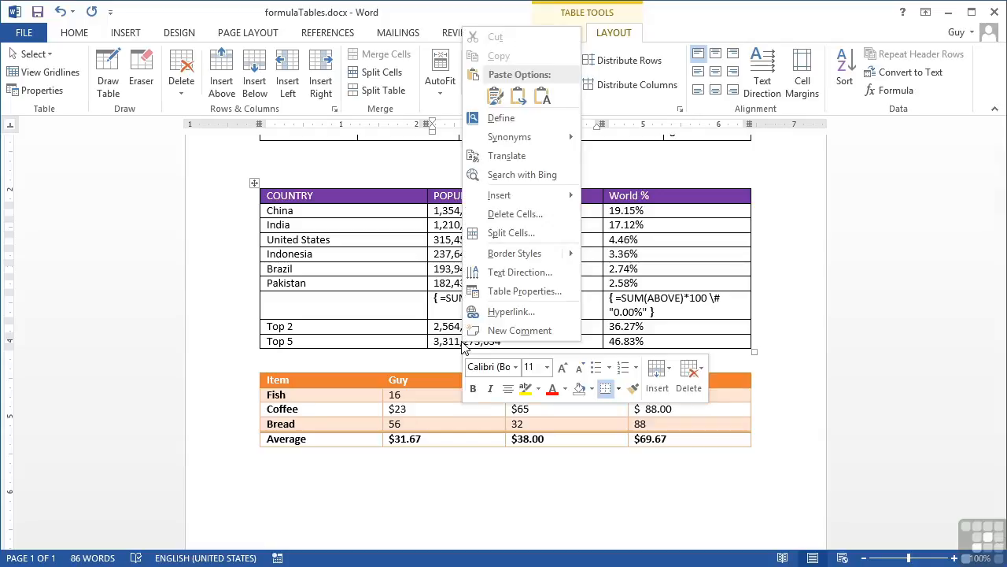
pyautogui.click(462, 347)
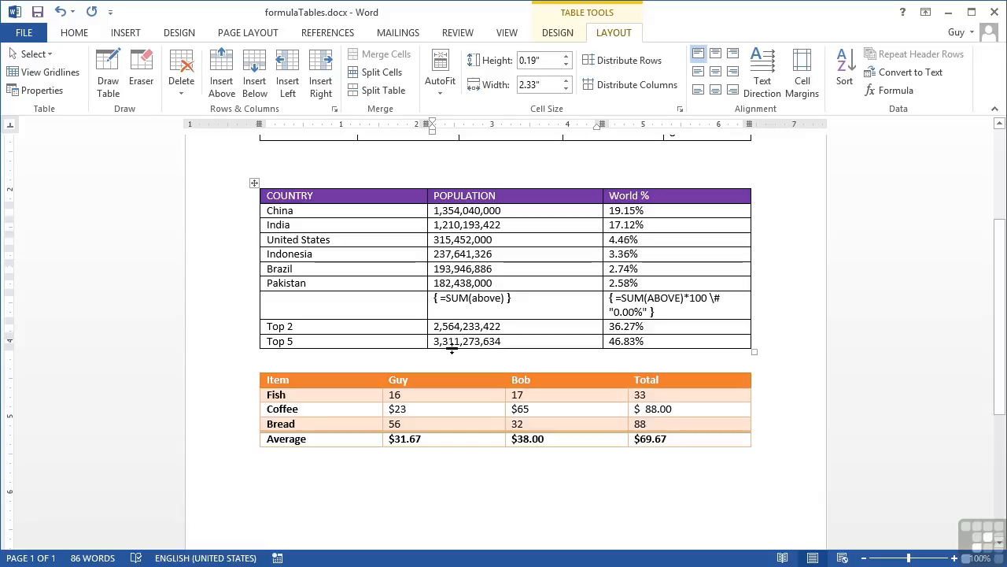
# Hide the field codes of the POPULATION and World % sums in the row below Pakistan so their results are displayed.
pyautogui.rightClick(483, 299)
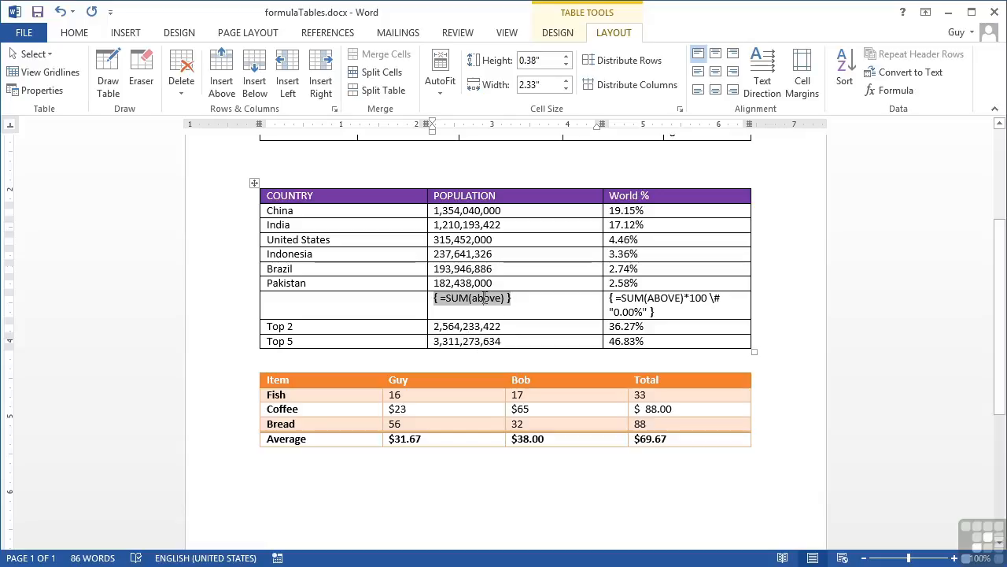
pyautogui.click(542, 393)
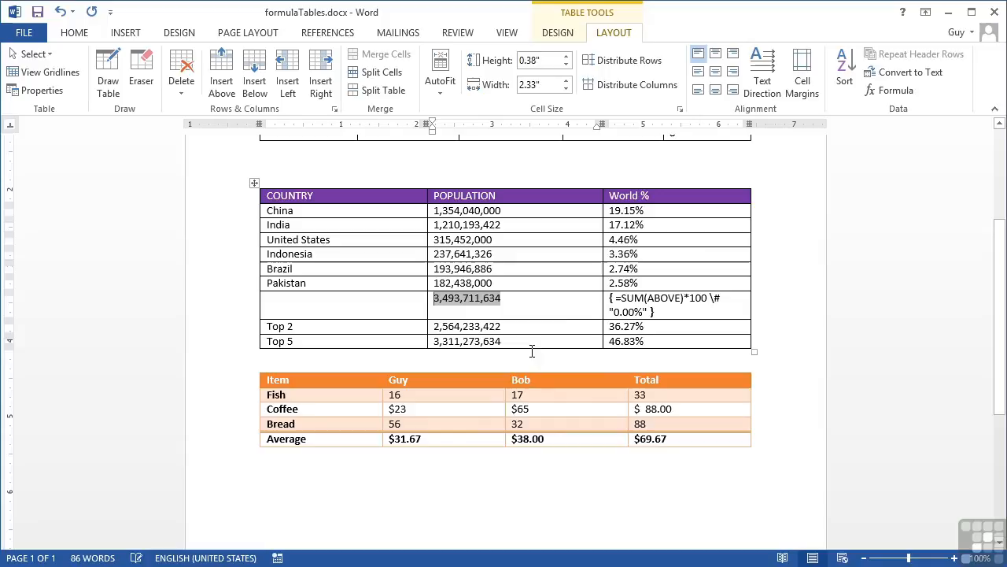
pyautogui.rightClick(632, 302)
pyautogui.click(679, 391)
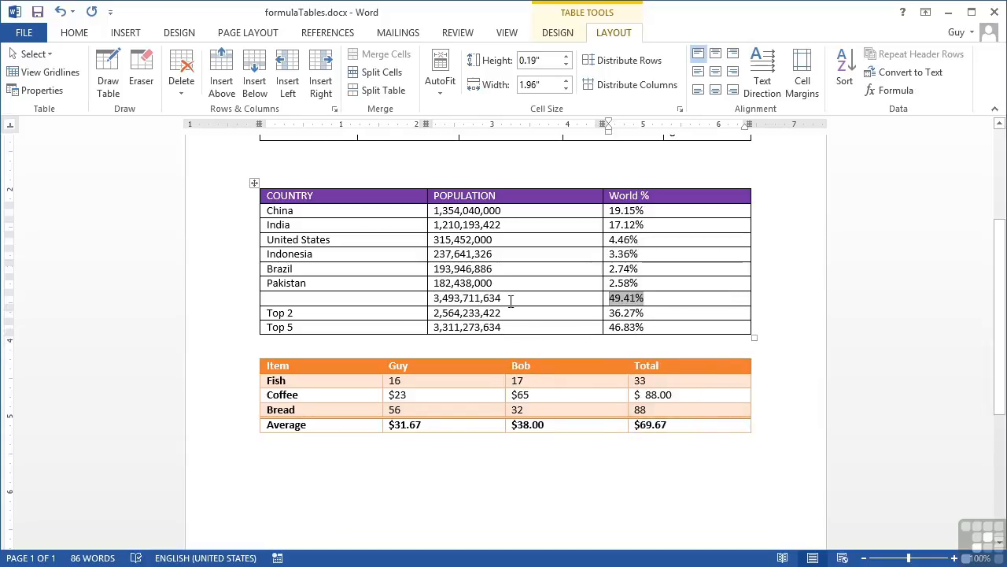
# Recalculate the POPULATION sum field in the row below Pakistan and leave the cursor inside it.
pyautogui.click(507, 299)
pyautogui.doubleClick(443, 298)
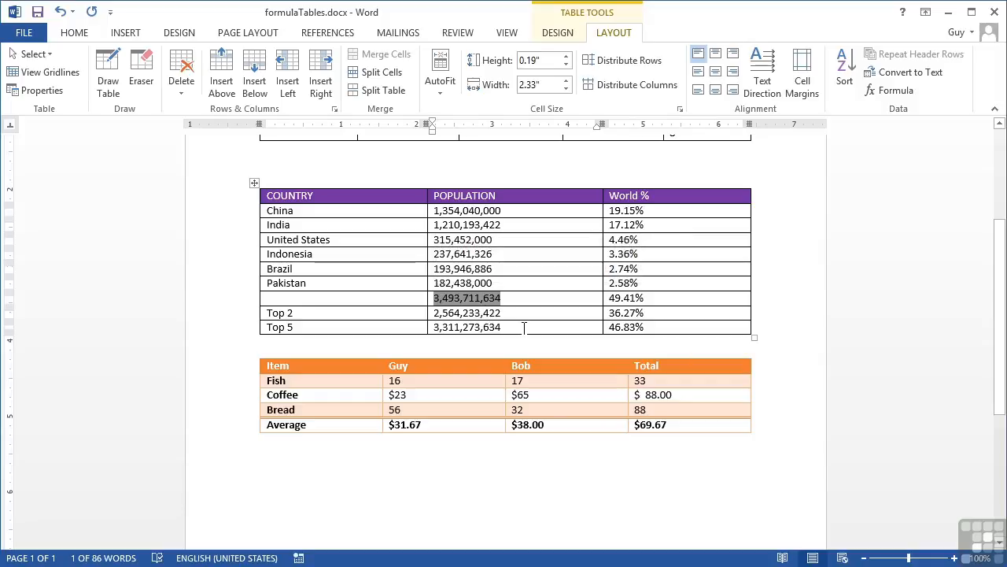
pyautogui.press('F9')
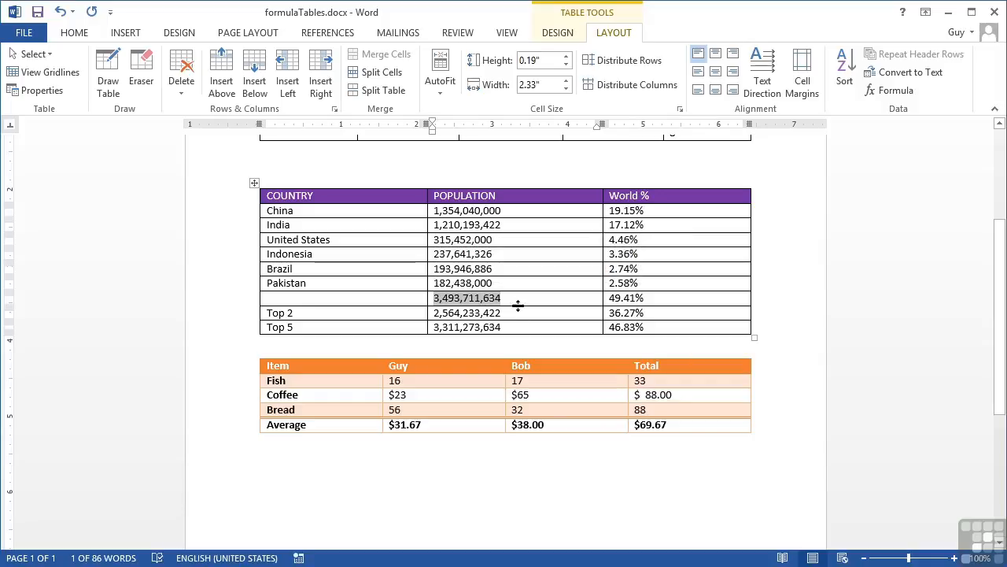
pyautogui.click(524, 299)
pyautogui.click(472, 299)
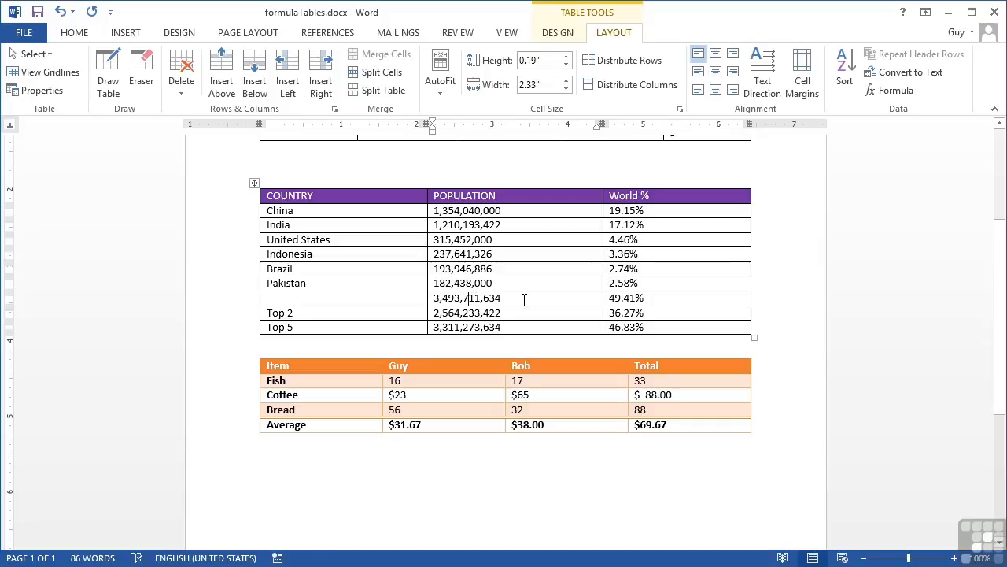